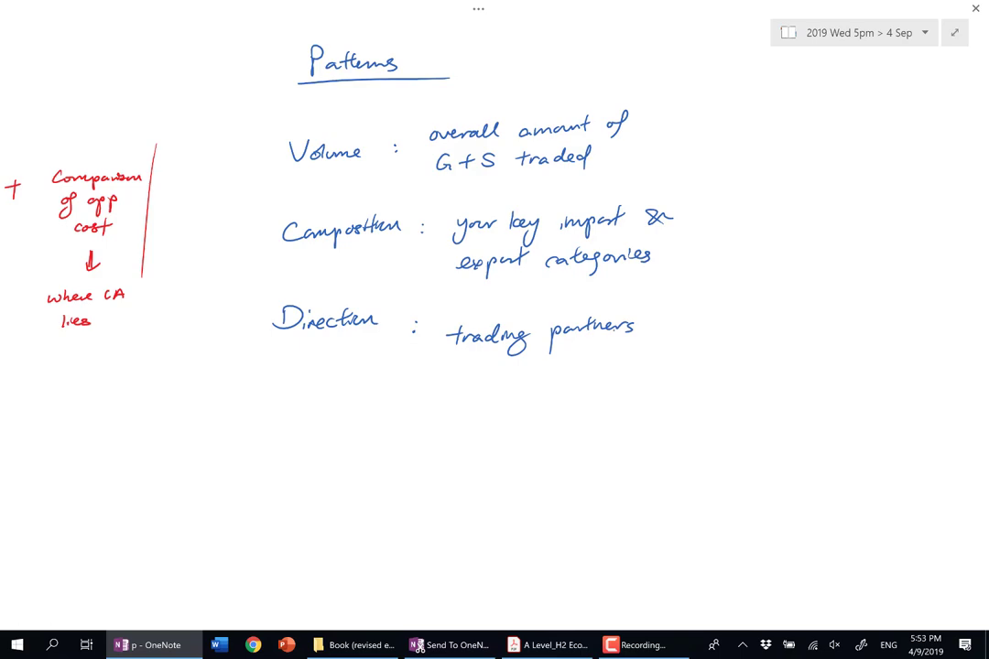
- Draw black arrows from CA under Determinants to Composition and to Direction under Patterns
scroll(494, 302, "left", 5)
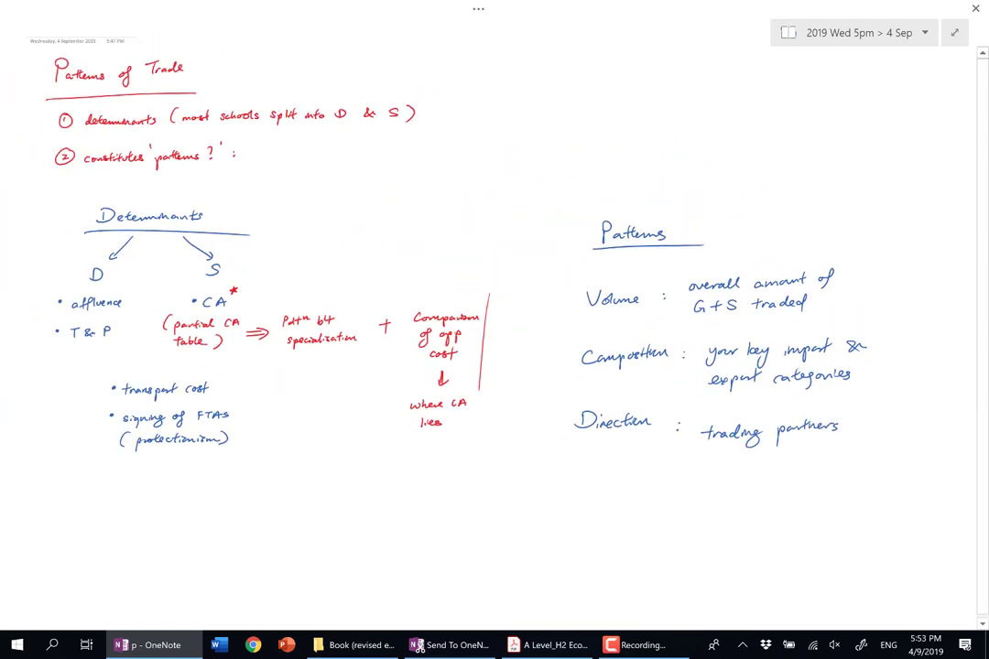
scroll(494, 302, "down", 1)
scroll(494, 302, "down", 1)
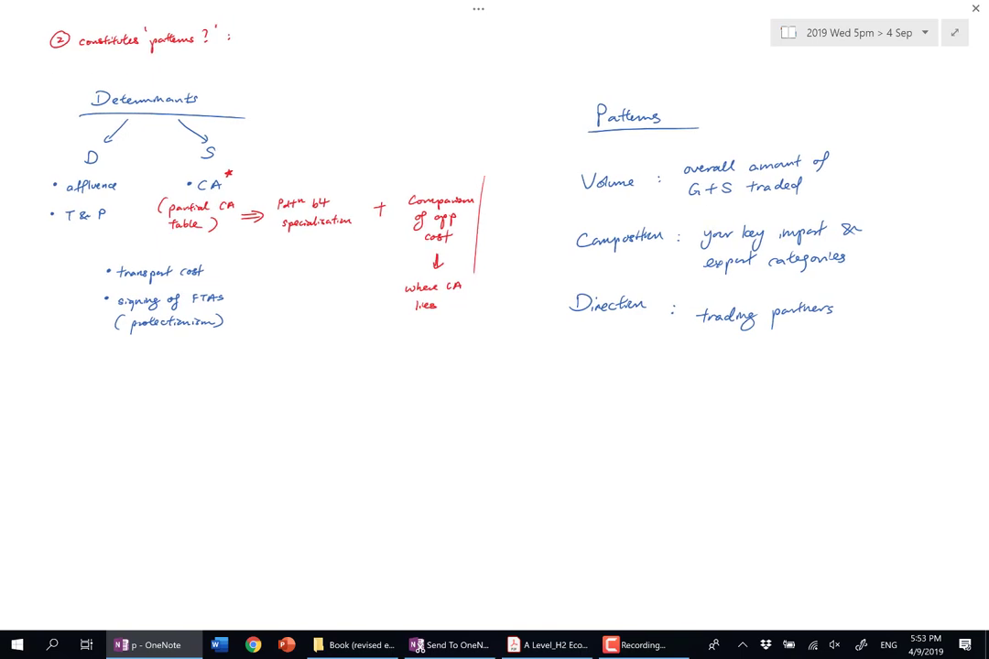
scroll(494, 302, "up", 1)
scroll(495, 302, "up", 3)
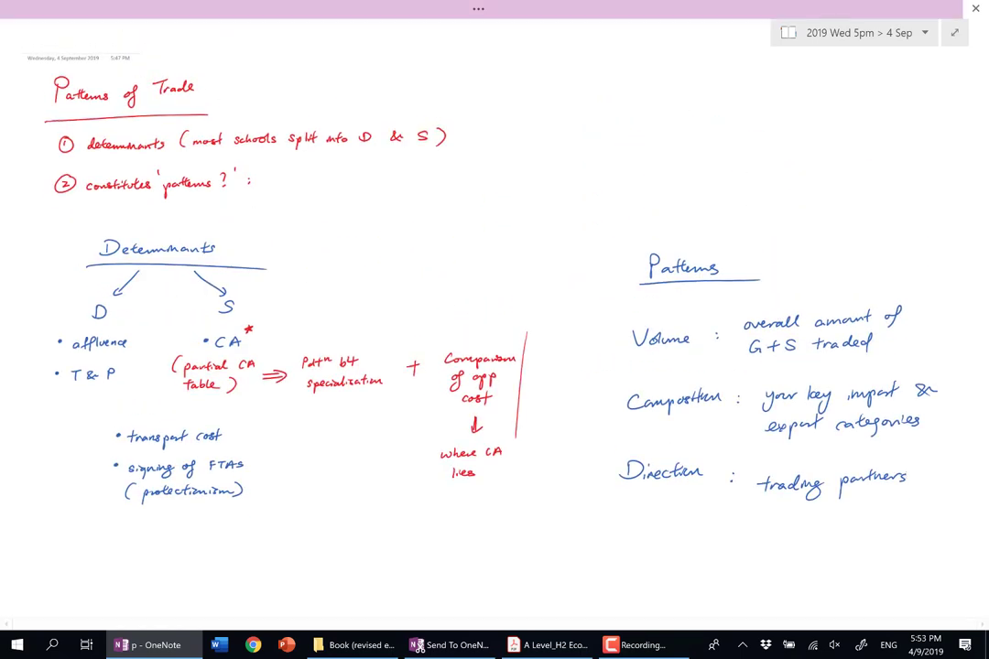
left_click(478, 8)
scroll(494, 320, "down", 3)
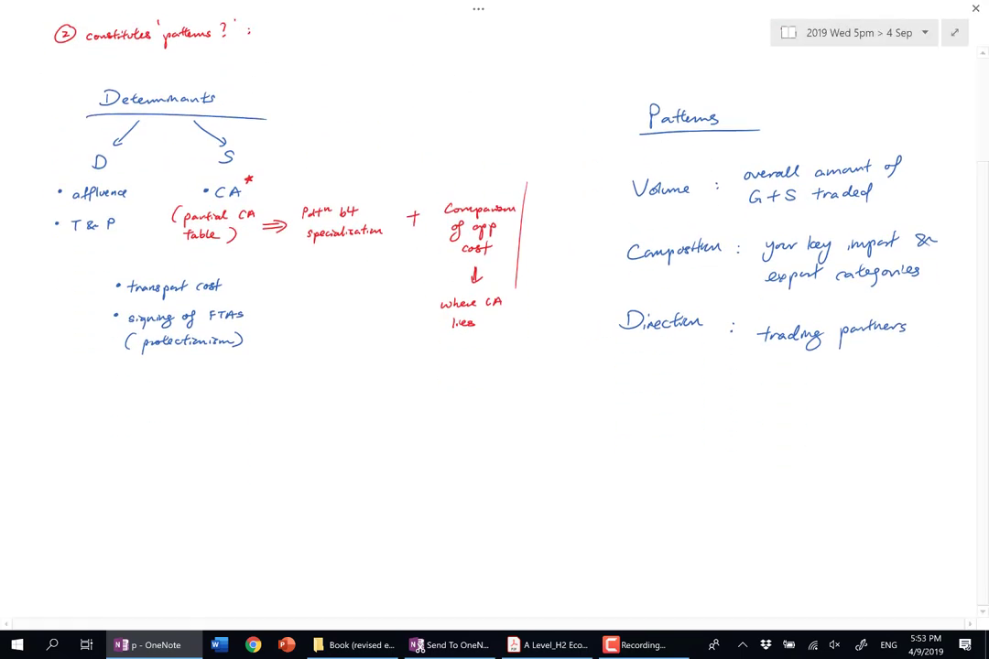
mouse_move(254, 190)
left_mouse_down()
mouse_move(524, 188)
mouse_move(641, 242)
left_mouse_up()
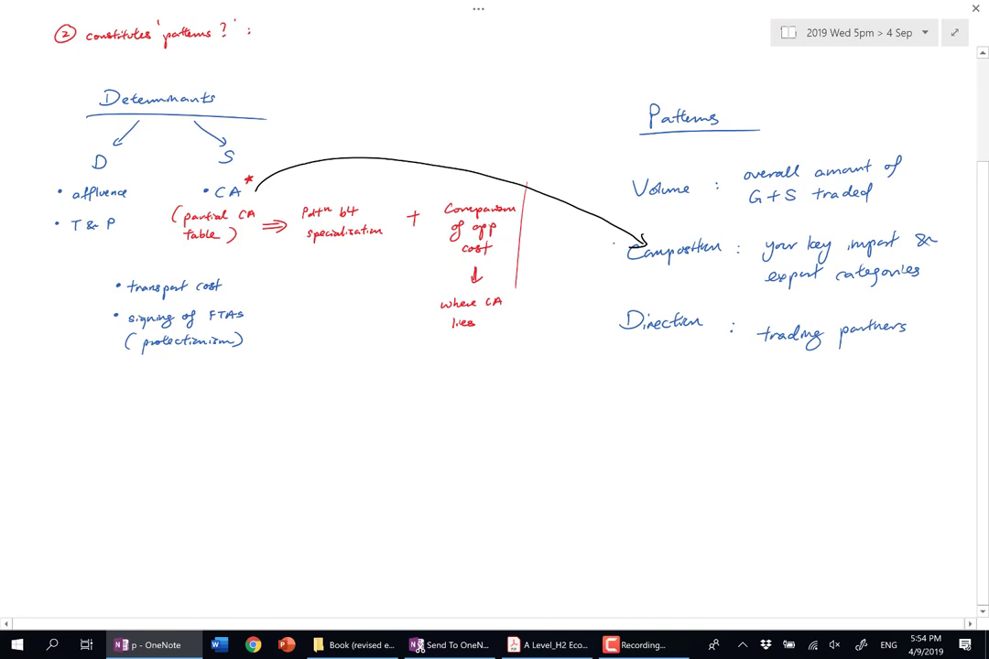
mouse_move(250, 197)
left_mouse_down()
mouse_move(426, 452)
mouse_move(624, 371)
mouse_move(641, 352)
left_mouse_up()
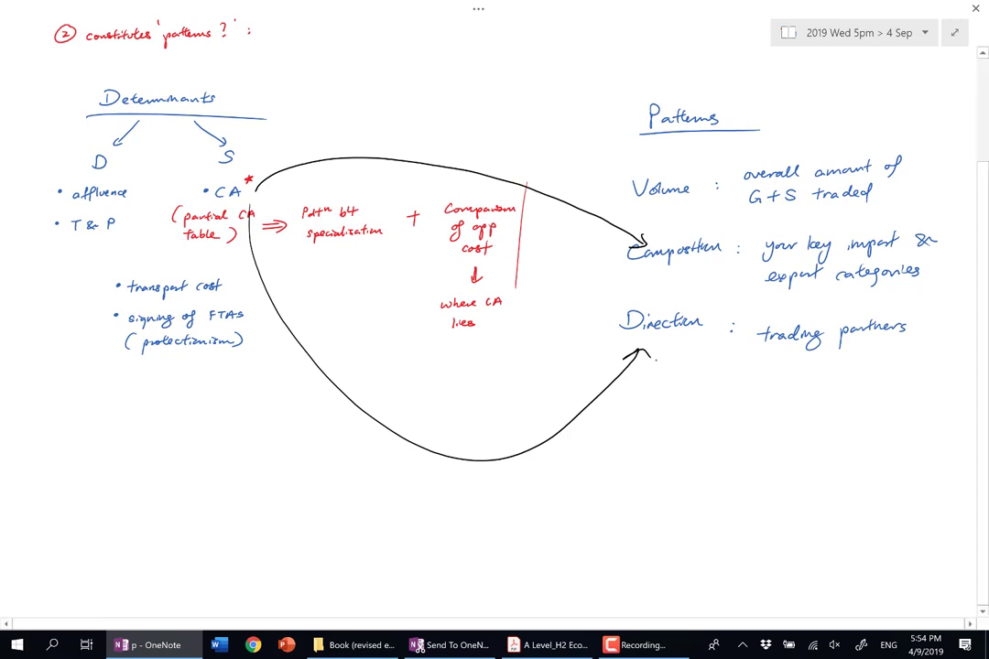
- Draw black arrows from affluence to Volume and Composition, and from T & P to Composition and Direction
key("F11")
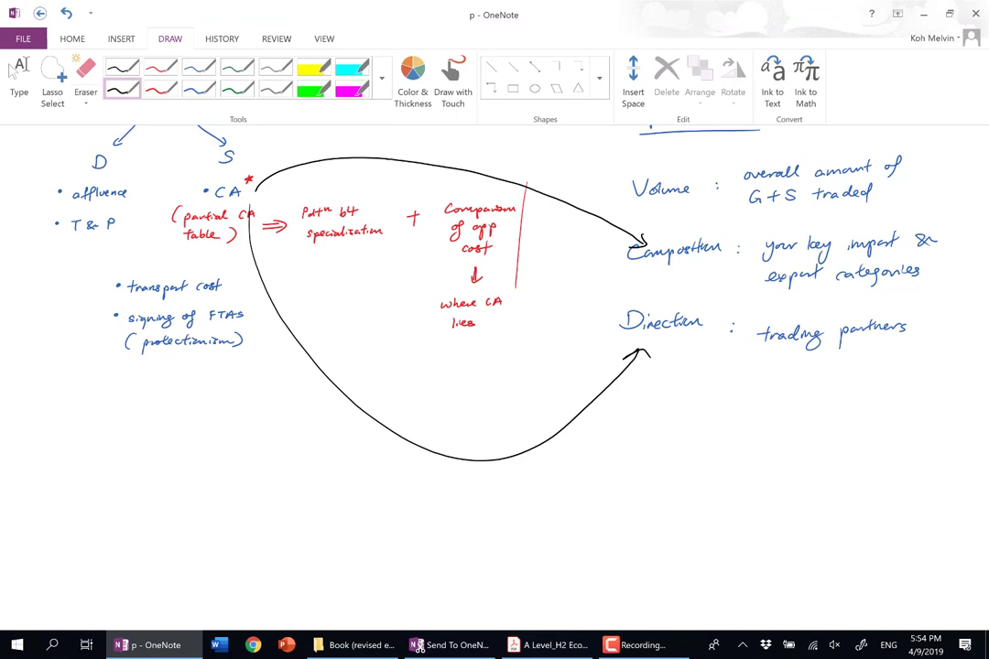
key("F11")
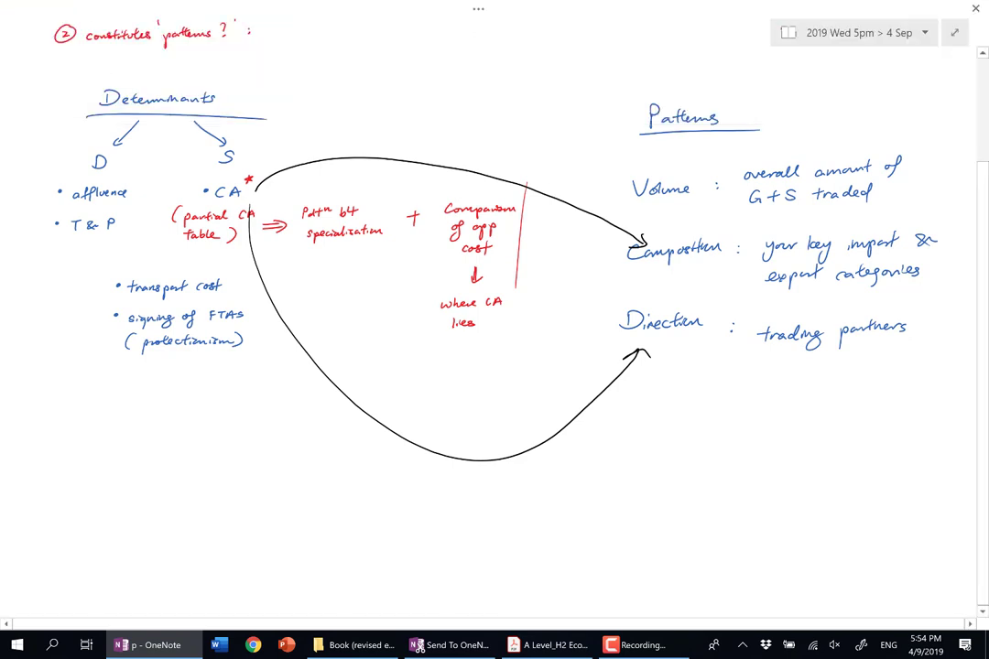
mouse_move(112, 183)
left_mouse_down()
mouse_move(137, 153)
mouse_move(645, 172)
left_mouse_up()
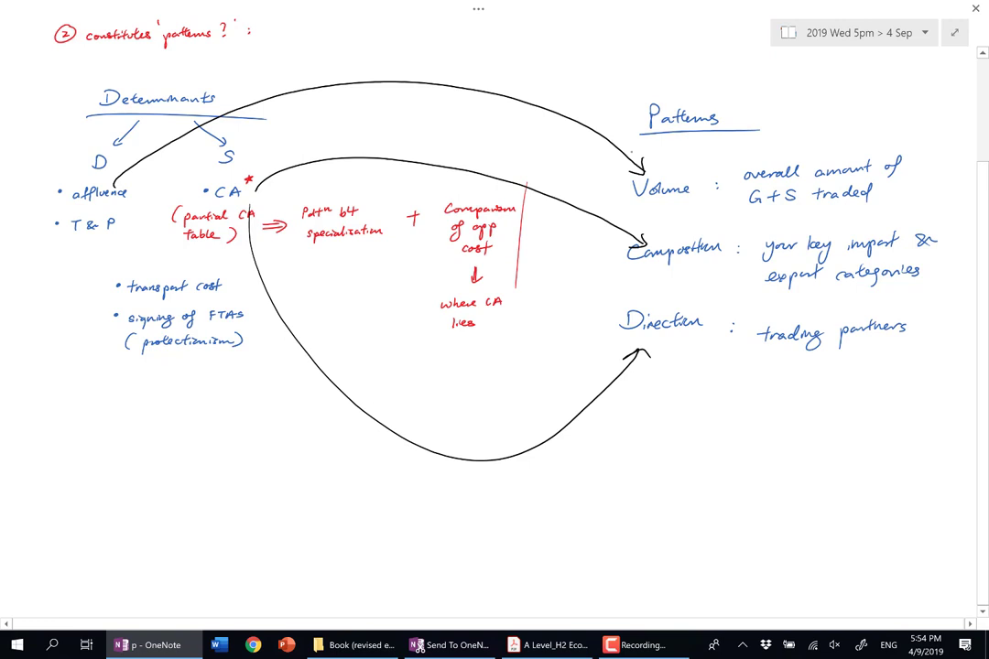
mouse_move(376, 80)
left_mouse_down()
mouse_move(423, 81)
mouse_move(586, 137)
mouse_move(709, 240)
left_mouse_up()
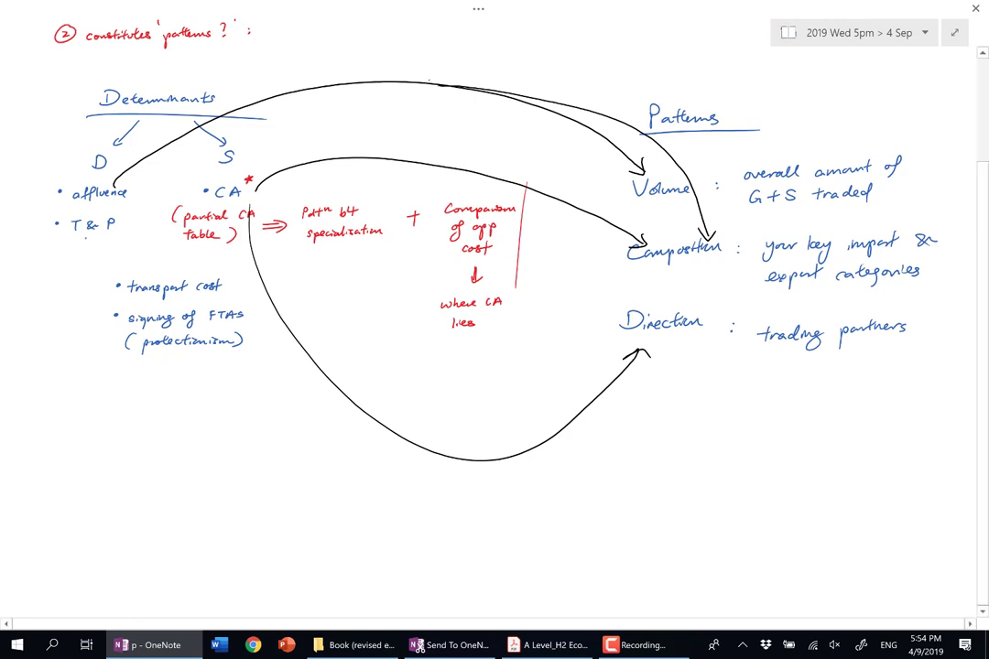
mouse_move(80, 240)
left_mouse_down()
mouse_move(57, 302)
mouse_move(275, 557)
mouse_move(663, 424)
mouse_move(708, 267)
mouse_move(717, 263)
left_mouse_up()
mouse_move(669, 414)
left_mouse_down()
mouse_move(663, 341)
mouse_move(682, 338)
left_mouse_up()
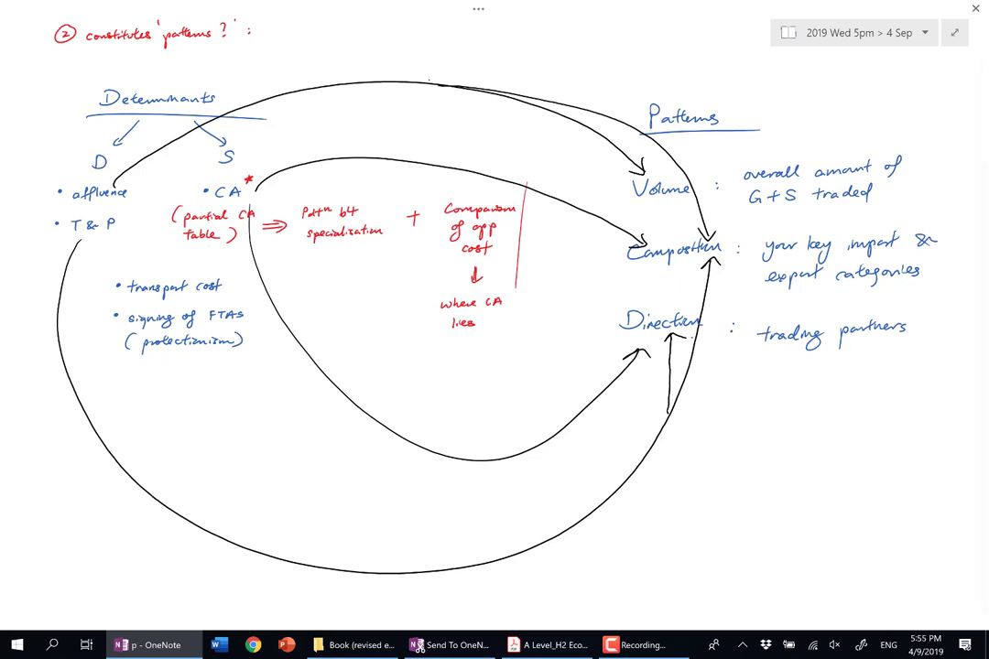
- Write "V C D" beside transport cost and double-underline the V and the D
left_click(241, 285)
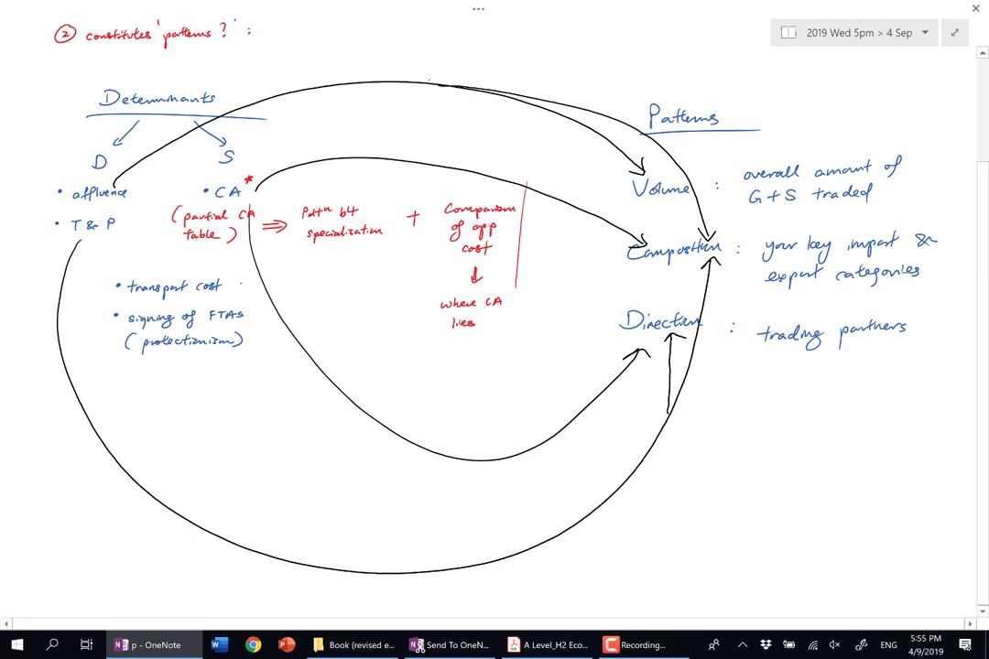
mouse_move(242, 272)
left_mouse_down()
mouse_move(256, 270)
mouse_move(253, 298)
mouse_move(294, 287)
left_mouse_up()
mouse_move(292, 274)
left_mouse_down()
mouse_move(292, 289)
mouse_move(307, 293)
left_mouse_up()
left_click_drag(294, 300, 305, 299)
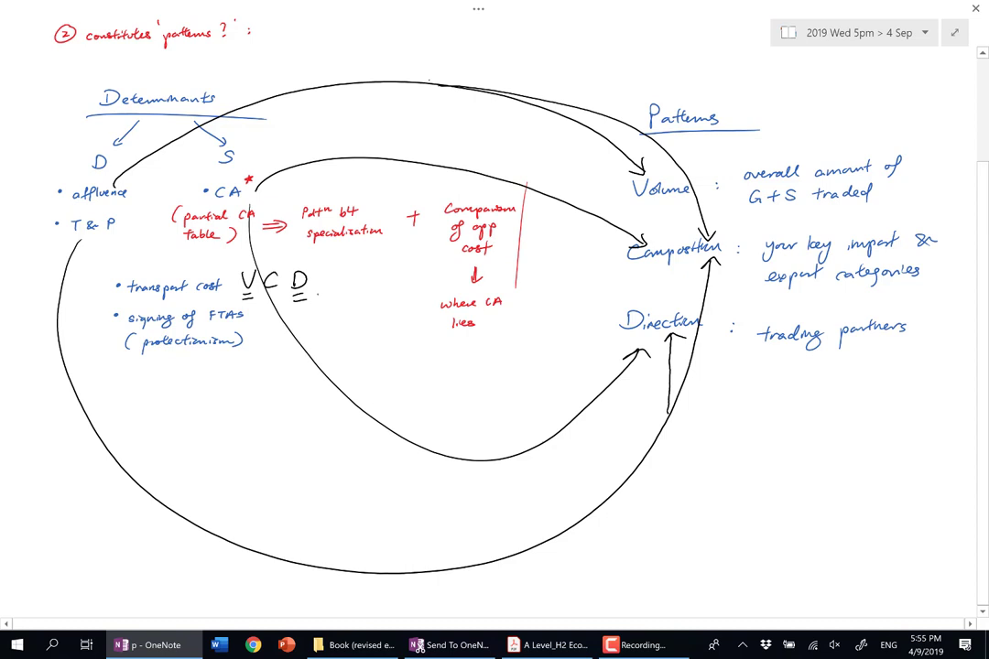
- Write "V C D" below the signing of FTAs (protectionism) point and double-underline the V and the D
mouse_move(154, 369)
left_mouse_down()
mouse_move(167, 368)
mouse_move(167, 392)
left_mouse_up()
left_click_drag(153, 396, 206, 384)
left_click_drag(206, 369, 217, 392)
left_click_drag(203, 396, 217, 396)
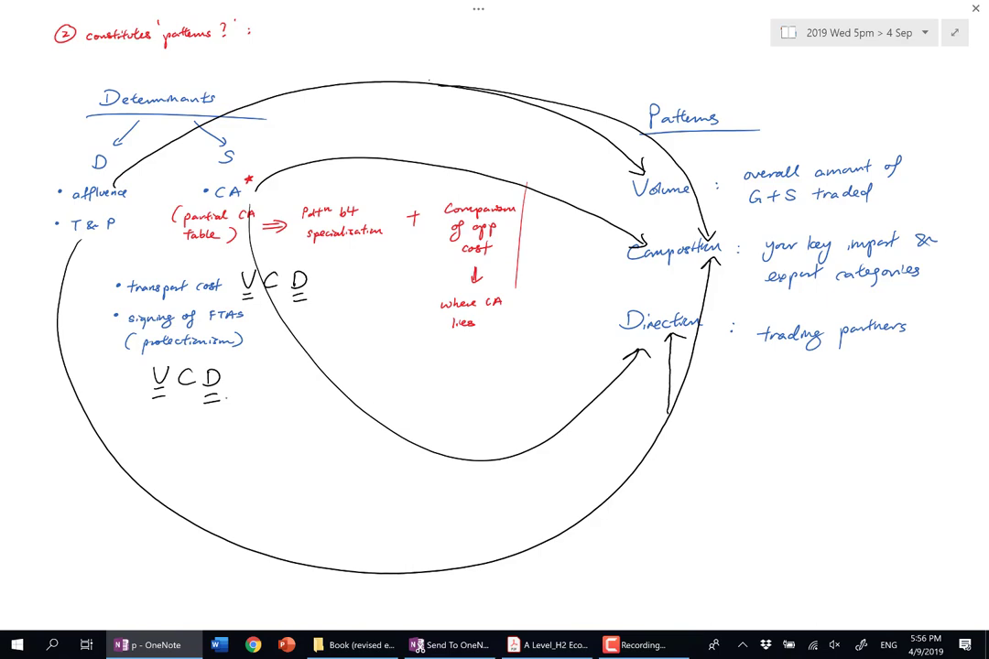
- Handwrite the underlined black heading "Reasons for Δ in PoT" in the blank space below the diagram
scroll(394, 321, "down", 2)
scroll(393, 321, "up", 1)
scroll(394, 321, "down", 2)
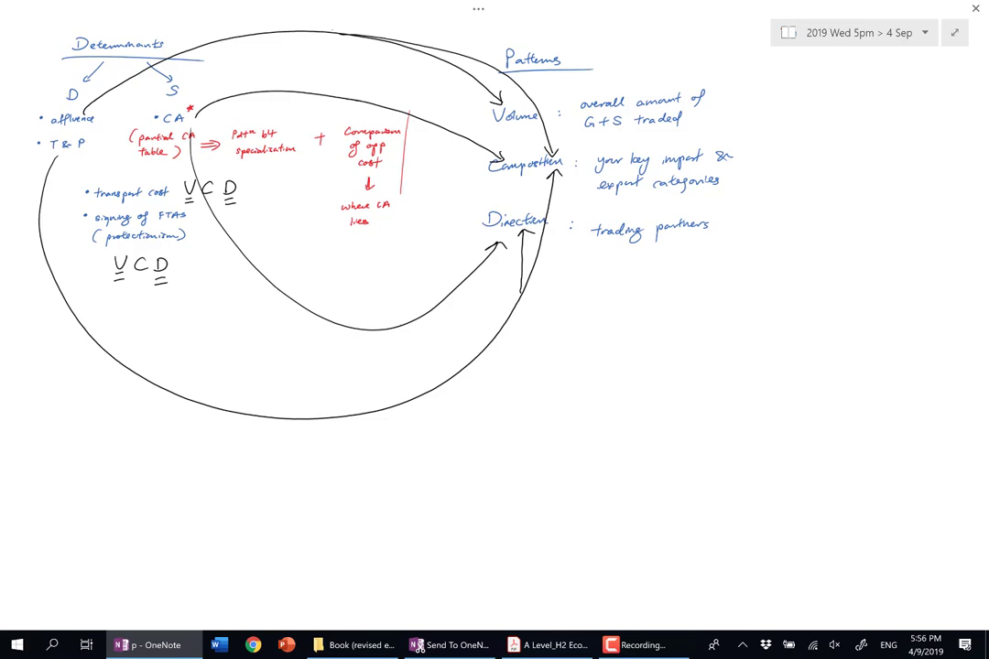
scroll(494, 321, "up", 1, "ctrl")
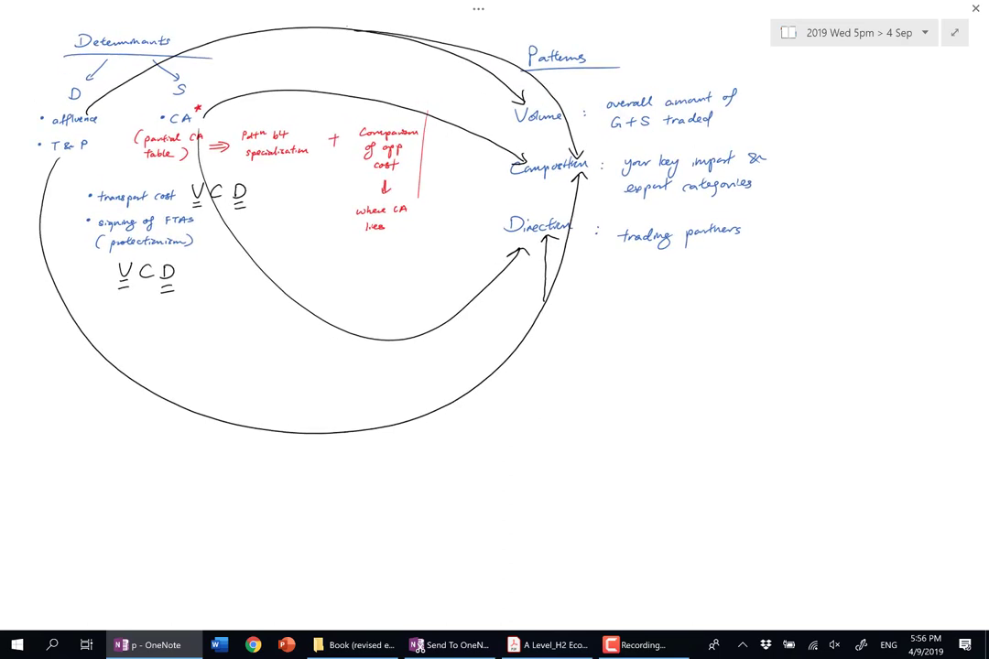
scroll(495, 321, "up", 1, "ctrl")
scroll(494, 321, "down", 2)
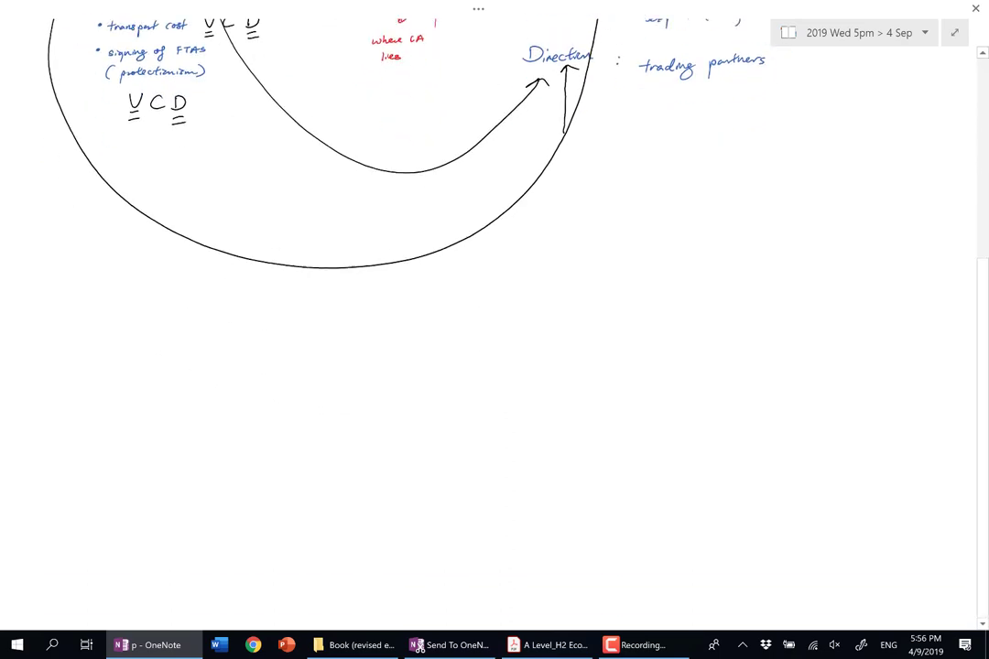
scroll(96, 311, "up", 1)
mouse_move(97, 321)
left_mouse_down()
mouse_move(106, 309)
mouse_move(119, 335)
mouse_move(180, 336)
mouse_move(234, 318)
mouse_move(300, 333)
mouse_move(376, 324)
left_mouse_up()
left_click(319, 324)
mouse_move(361, 307)
left_mouse_down()
mouse_move(399, 305)
mouse_move(396, 323)
mouse_move(417, 299)
left_mouse_up()
left_click_drag(403, 307, 392, 350)
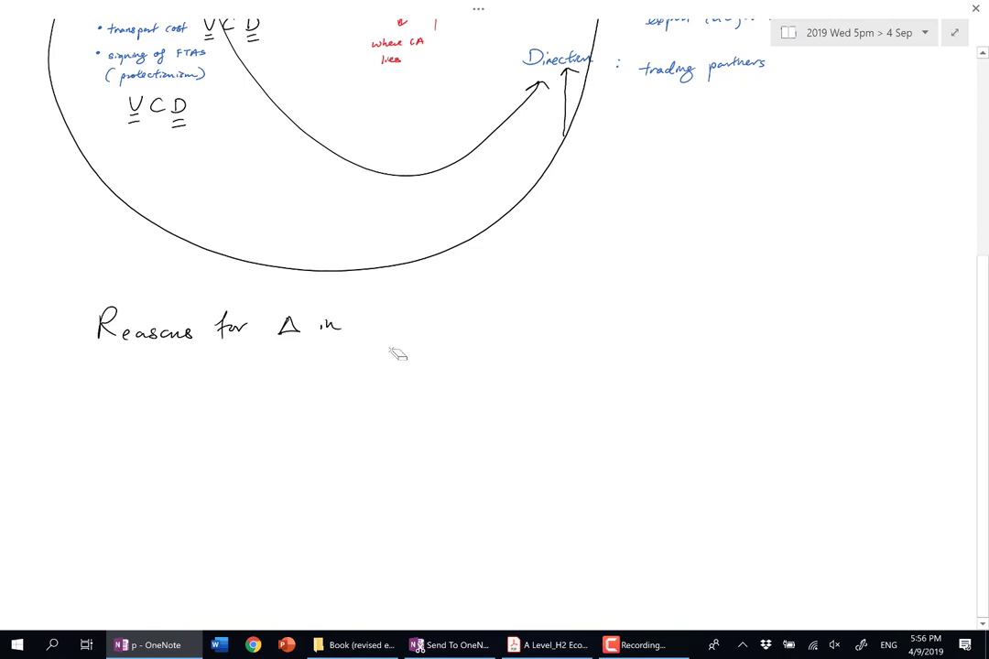
left_click_drag(375, 293, 376, 331)
mouse_move(375, 294)
left_mouse_down()
mouse_move(412, 309)
mouse_move(430, 302)
left_mouse_up()
left_click_drag(423, 304, 425, 322)
left_click_drag(69, 374, 501, 359)
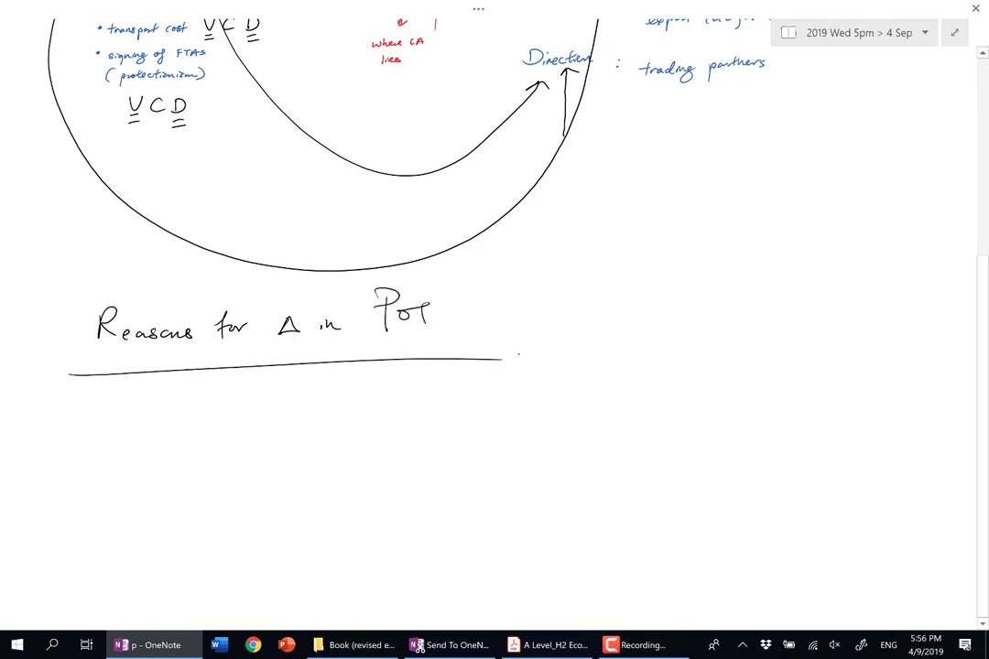
- Write the starred point "Δ CA :" under the Reasons heading, with "(dynamic CA)" beneath it
scroll(495, 321, "down", 3)
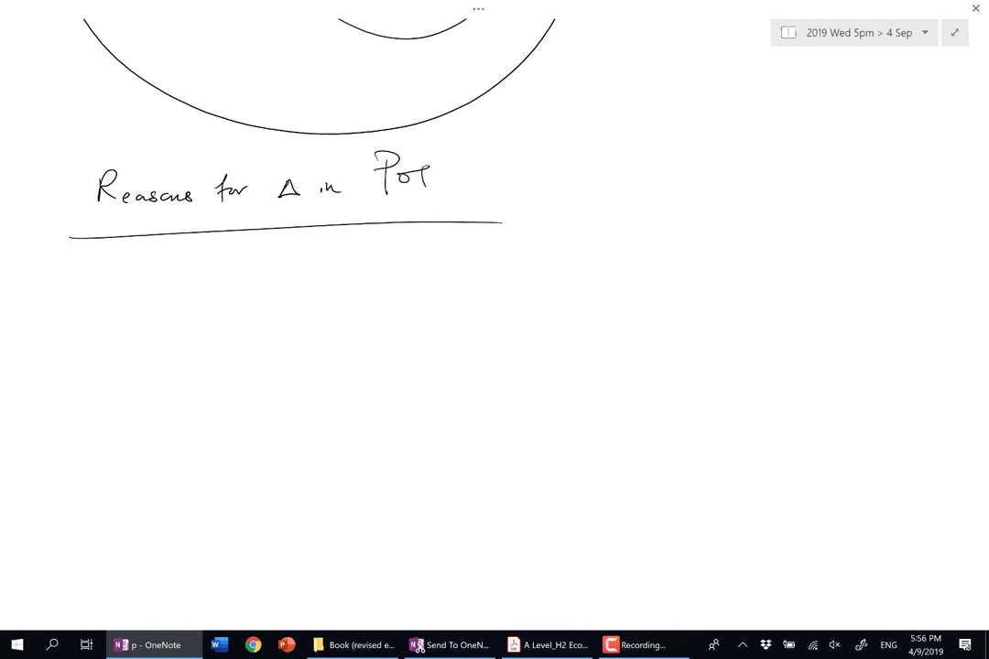
mouse_move(103, 273)
left_mouse_down()
mouse_move(95, 288)
mouse_move(167, 287)
left_mouse_up()
mouse_move(53, 276)
left_mouse_down()
mouse_move(59, 287)
mouse_move(64, 279)
left_mouse_up()
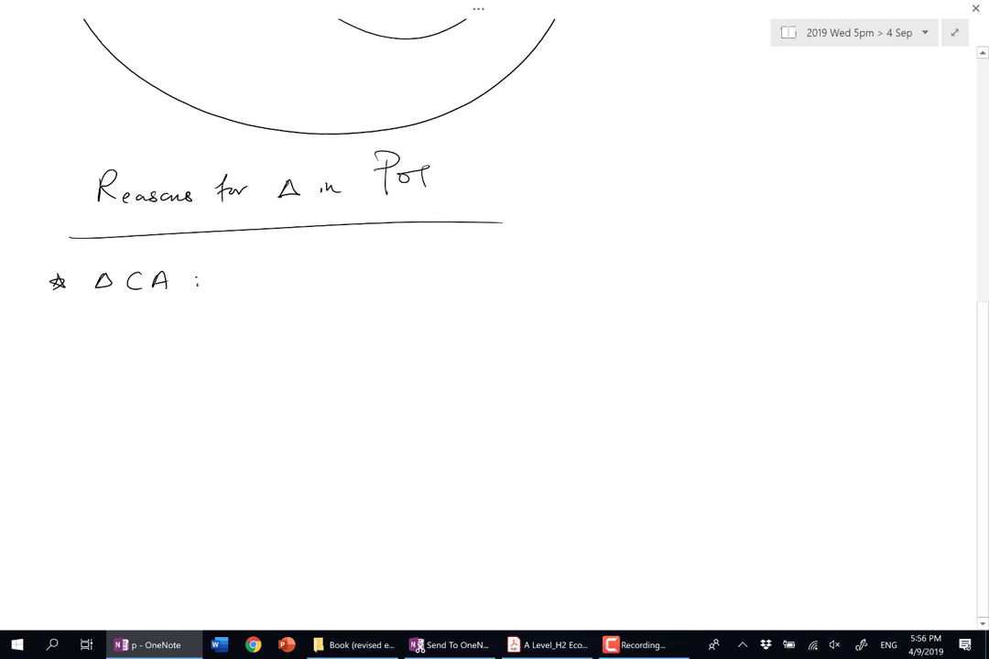
mouse_move(64, 315)
left_mouse_down()
mouse_move(60, 341)
mouse_move(80, 348)
mouse_move(179, 326)
mouse_move(187, 338)
left_mouse_up()
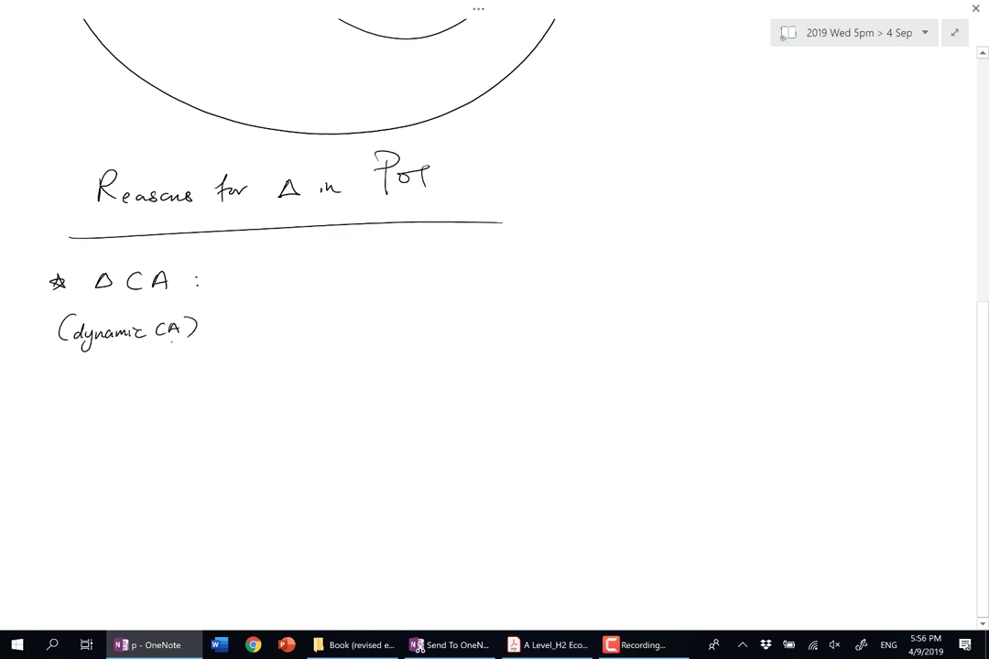
- Write the initials G, T, R and P in a vertical list beside the Δ CA point
scroll(494, 329, "down", 3)
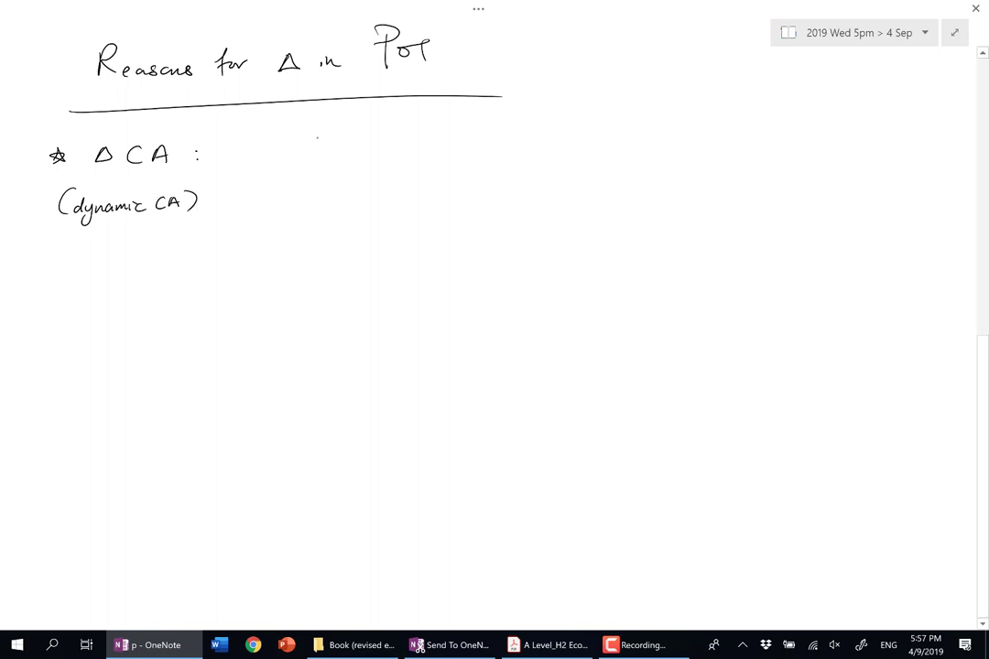
left_click_drag(324, 138, 323, 179)
mouse_move(314, 181)
left_mouse_down()
mouse_move(302, 244)
mouse_move(323, 244)
mouse_move(304, 296)
left_mouse_up()
left_click_drag(305, 269, 306, 285)
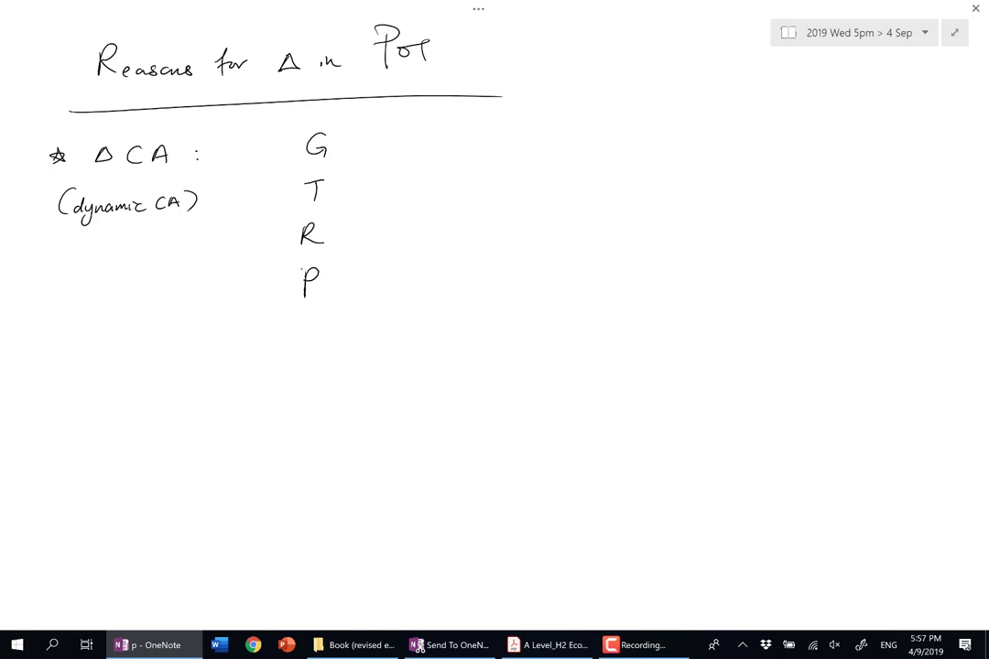
- Complete the initials G, T, R and P as "Globalisation", "Technology", "Resource change" and "Policies"
scroll(494, 329, "right", 1)
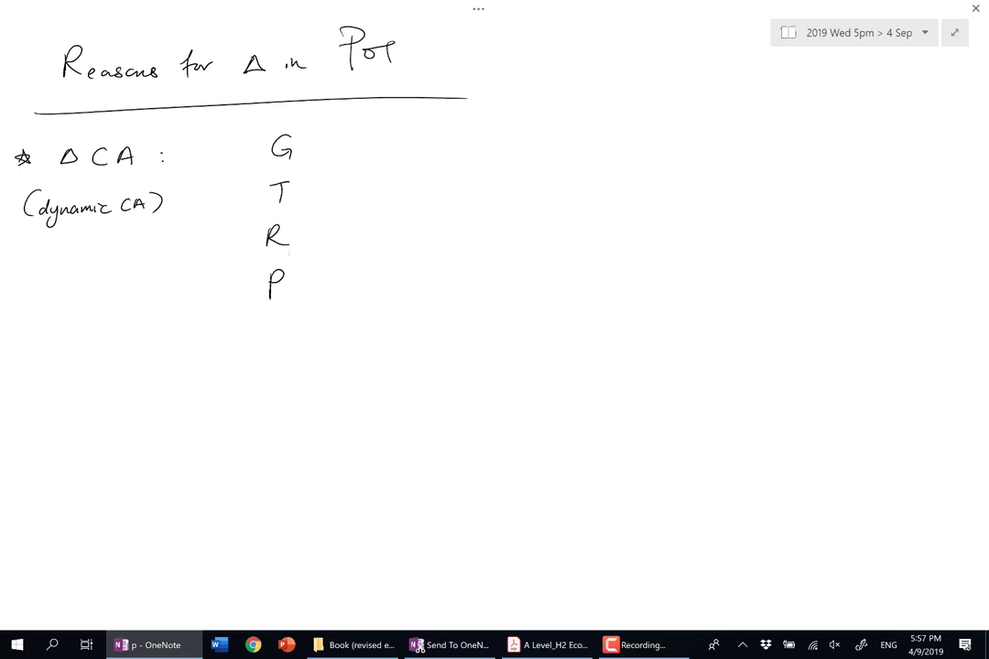
mouse_move(303, 136)
left_mouse_down()
mouse_move(301, 152)
mouse_move(406, 147)
left_mouse_up()
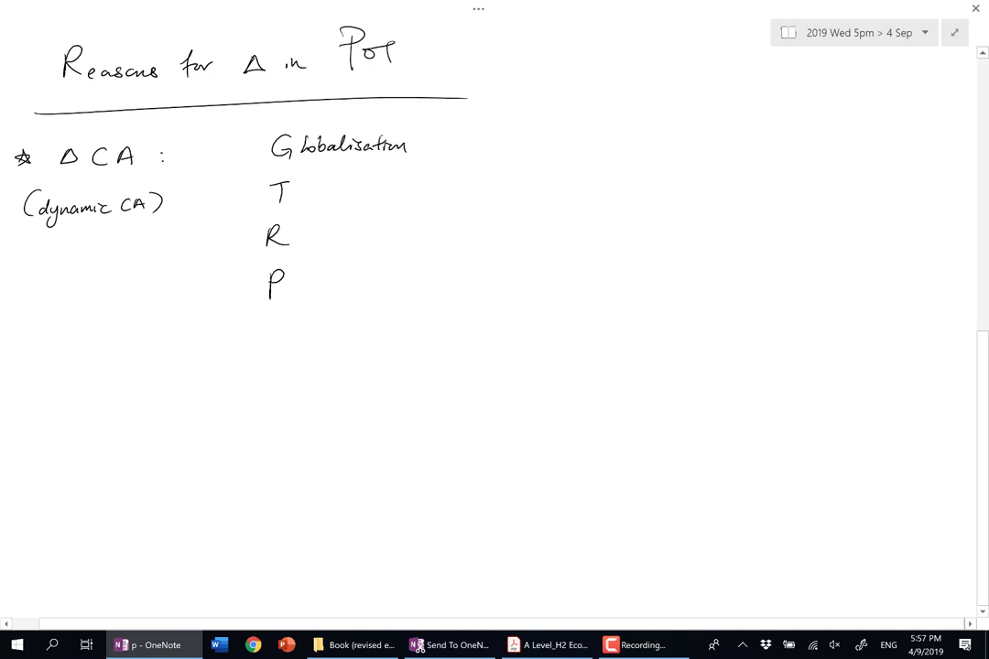
mouse_move(295, 194)
left_mouse_down()
mouse_move(385, 193)
mouse_move(377, 203)
left_mouse_up()
left_click_drag(278, 236, 439, 236)
left_click_drag(287, 286, 350, 288)
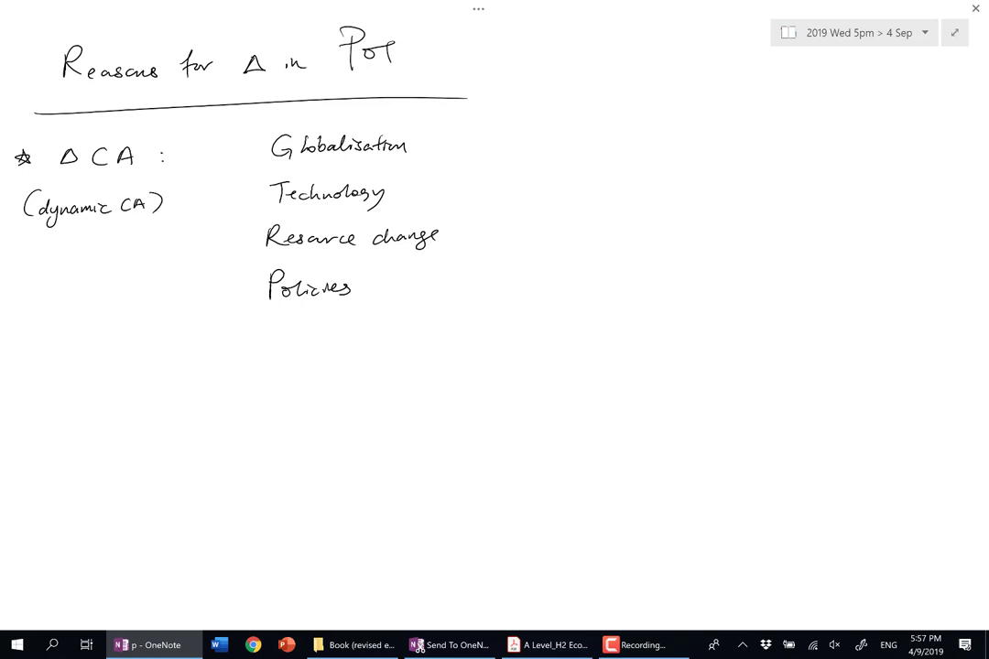
- Switch to a red pen and write ": SG taps on foreign labour to develop" beside Globalisation
left_click(479, 9)
left_click(164, 89)
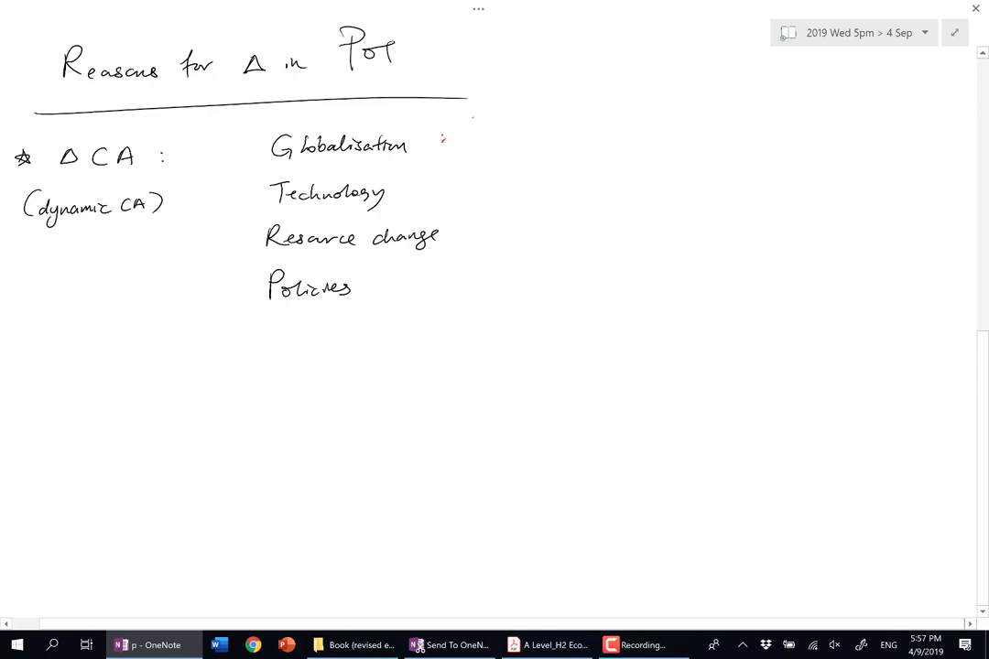
scroll(445, 145, "up", 1)
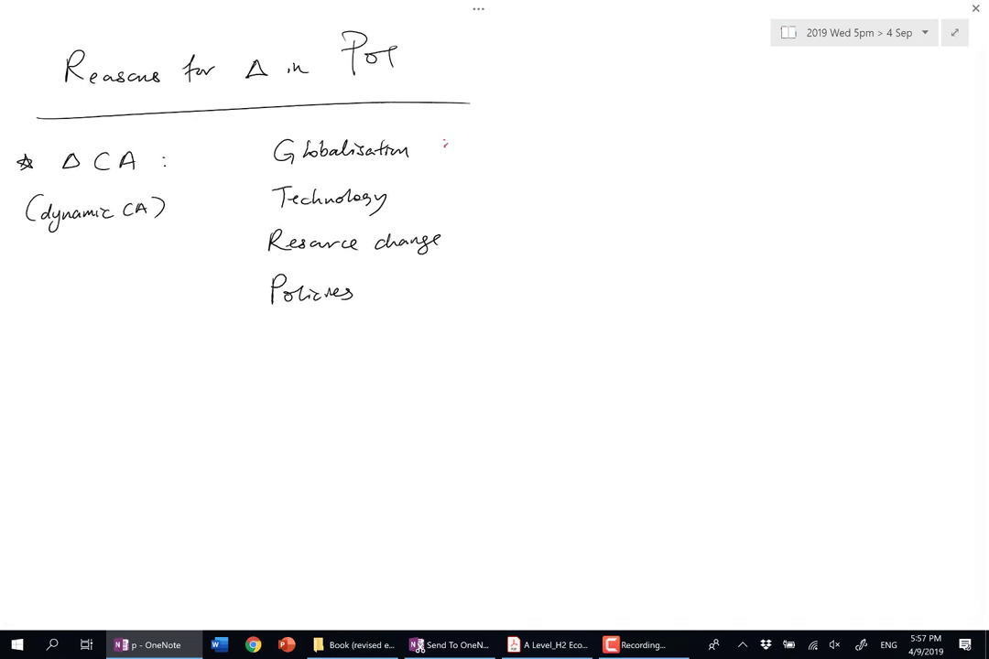
left_click(444, 141)
left_click(445, 148)
left_click_drag(478, 133, 471, 146)
mouse_move(500, 135)
left_mouse_down()
mouse_move(494, 141)
mouse_move(552, 142)
left_mouse_up()
mouse_move(562, 133)
left_mouse_down()
mouse_move(554, 144)
mouse_move(614, 143)
left_mouse_up()
left_click_drag(626, 134, 770, 136)
mouse_move(773, 131)
left_mouse_down()
mouse_move(849, 128)
mouse_move(862, 146)
left_mouse_up()
- Continue the red Globalisation note with "CA in hospitality sector"
scroll(494, 329, "right", 3)
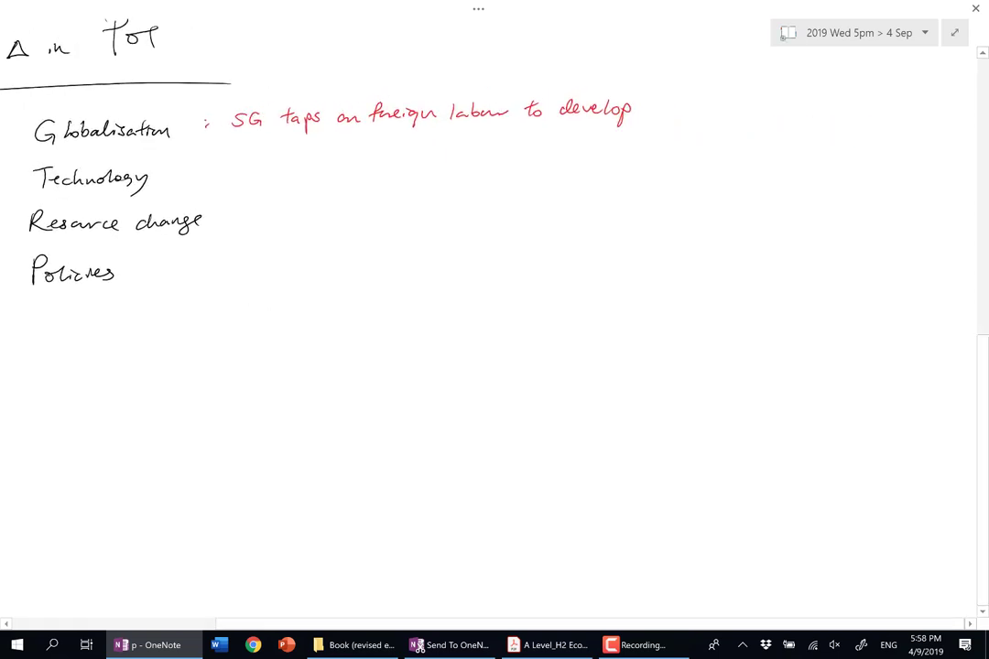
mouse_move(665, 103)
left_mouse_down()
mouse_move(659, 117)
mouse_move(685, 116)
left_mouse_up()
left_click_drag(701, 108, 741, 115)
left_click_drag(746, 108, 755, 113)
mouse_move(766, 106)
left_mouse_down()
mouse_move(763, 124)
mouse_move(767, 114)
left_mouse_up()
left_click_drag(777, 105, 786, 115)
left_click_drag(800, 106, 808, 113)
mouse_move(818, 105)
left_mouse_down()
mouse_move(829, 133)
mouse_move(881, 112)
left_mouse_up()
mouse_move(883, 108)
left_mouse_down()
mouse_move(896, 104)
mouse_move(890, 112)
left_mouse_up()
left_click_drag(897, 108, 916, 105)
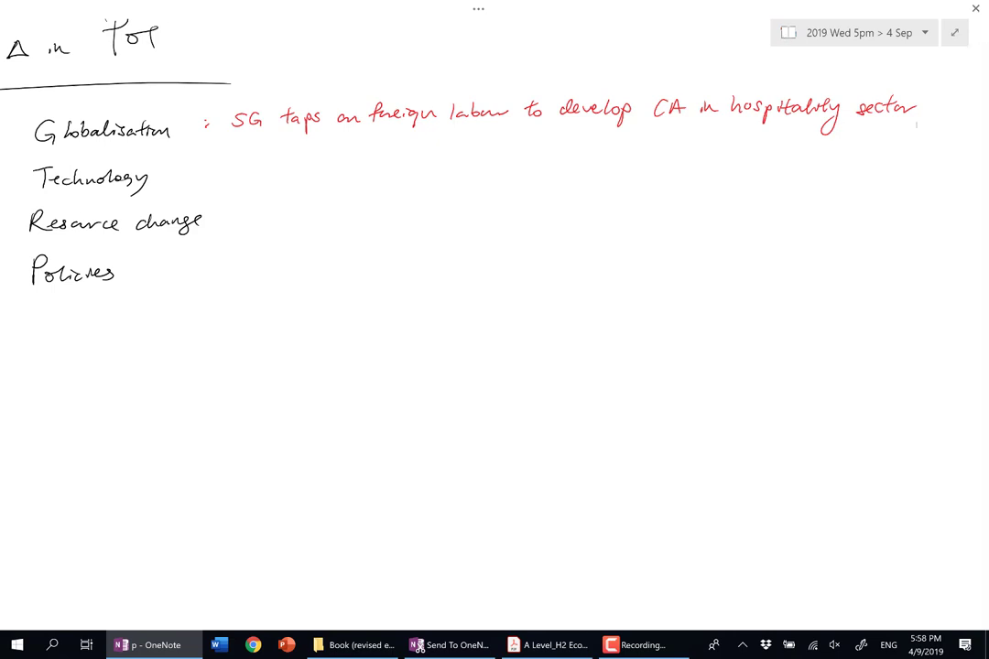
- Draw a red arrow up from "hospitality" and write "tourism" above it
scroll(494, 330, "up", 1)
left_click_drag(746, 147, 708, 108)
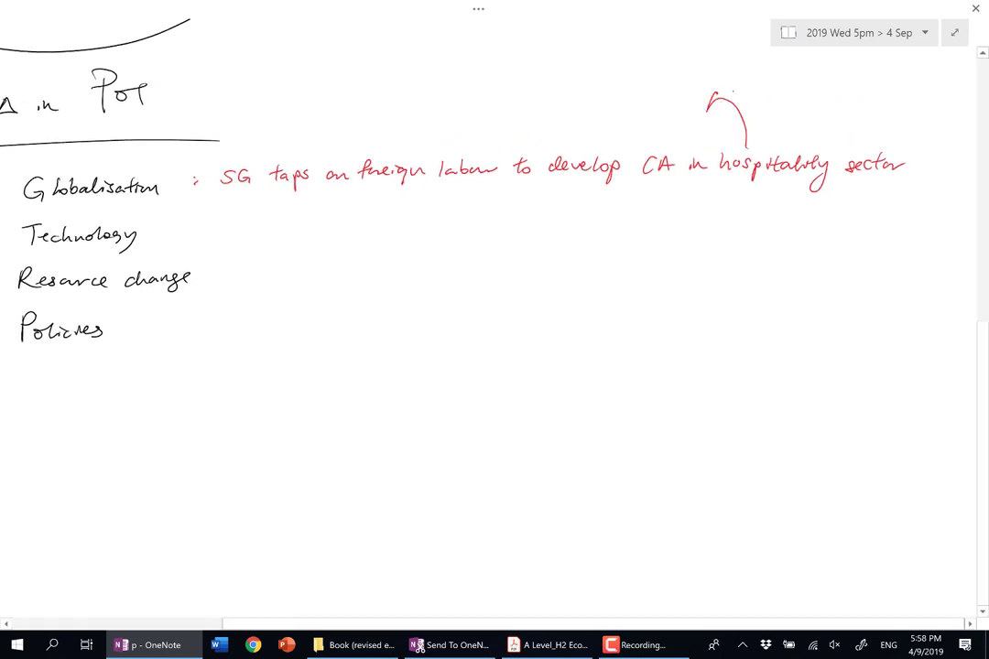
left_click_drag(648, 68, 733, 70)
- Write the initials M, I, C and E in a red vertical list above the hospitality sector note
mouse_move(796, 74)
left_mouse_down()
mouse_move(802, 62)
mouse_move(818, 73)
left_mouse_up()
left_click_drag(804, 87, 800, 124)
mouse_move(796, 129)
left_mouse_down()
mouse_move(795, 144)
mouse_move(809, 130)
left_mouse_up()
left_click_drag(796, 136, 808, 137)
left_click_drag(795, 144, 813, 143)
left_click(825, 138)
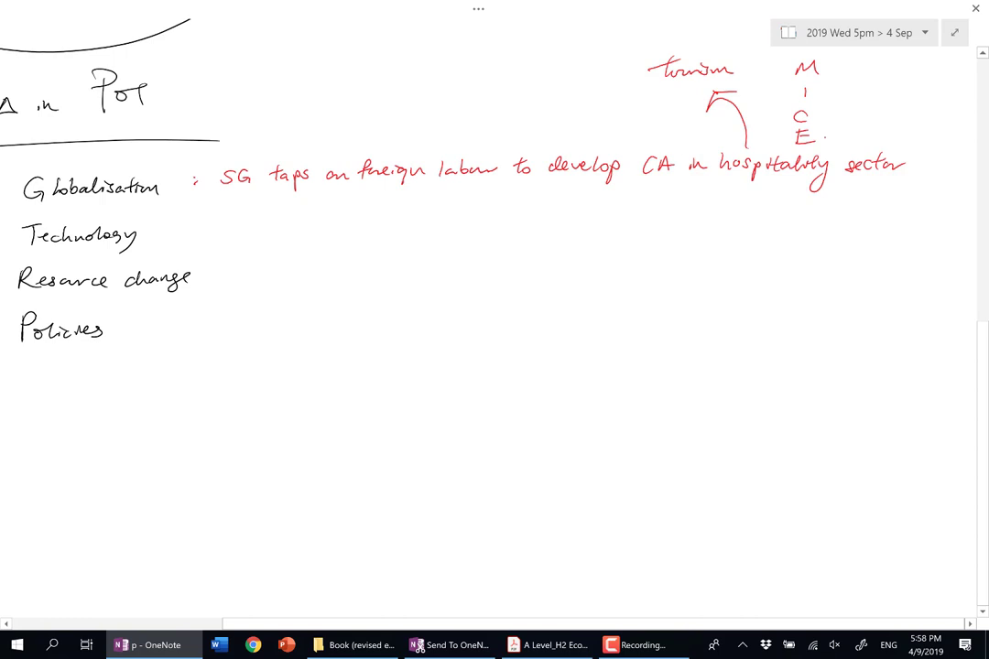
- Complete the initials M, I, C and E as "Meetings", "Incentives", "Conferences" and "Exhibitions"
left_click_drag(811, 69, 885, 69)
left_click_drag(809, 113, 906, 114)
left_click(889, 116)
left_click_drag(802, 137, 913, 138)
left_click_drag(805, 86, 886, 91)
left_click_drag(887, 91, 898, 92)
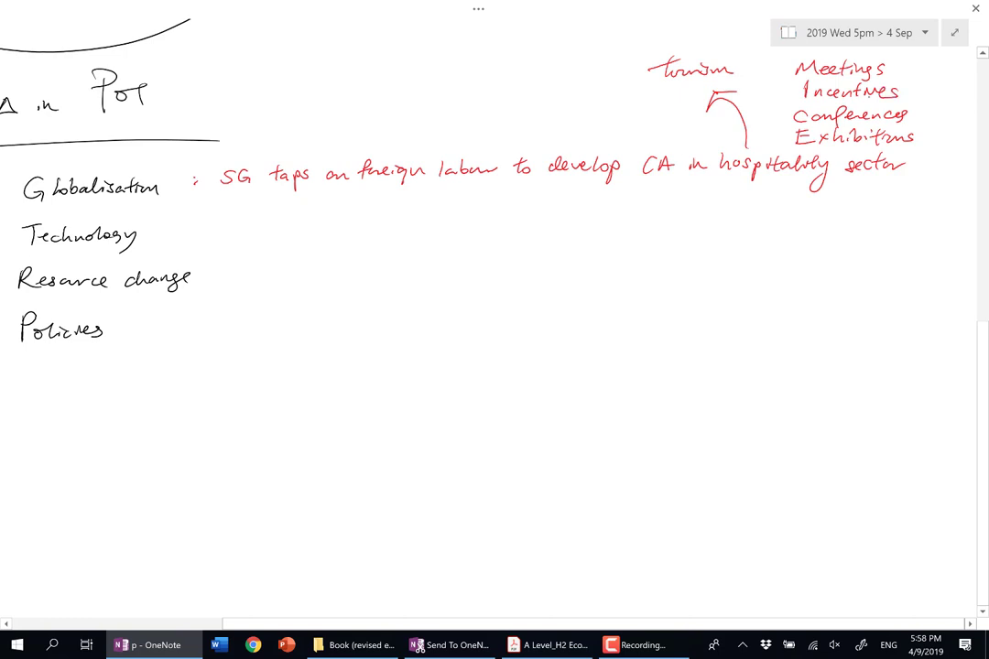
scroll(494, 320, "up", 1)
scroll(494, 320, "left", 1)
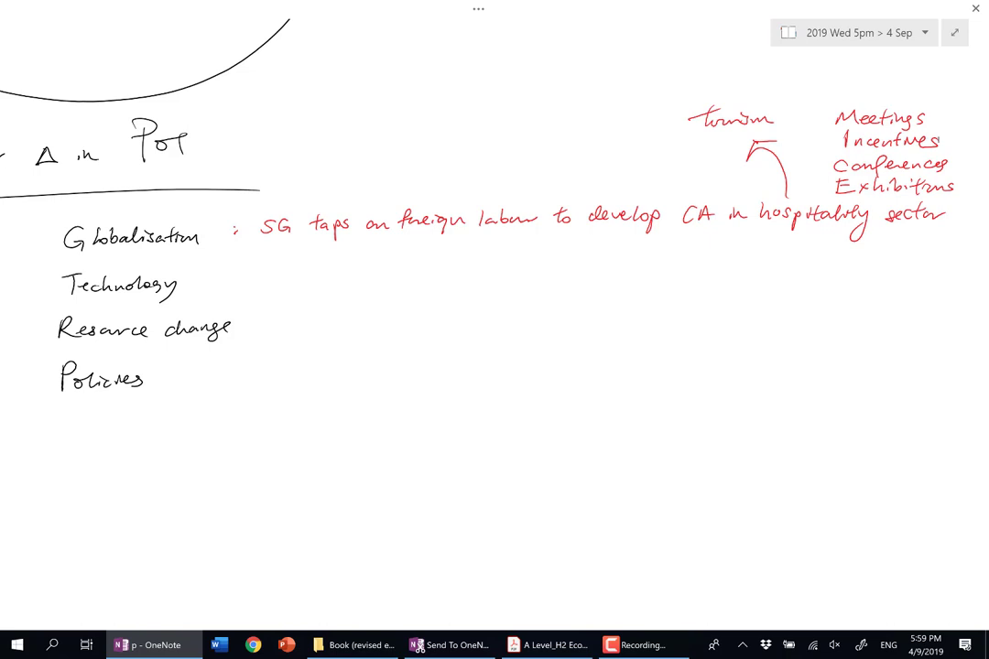
- Draw a red vertical line before the Globalisation notes and write "Glob → competition → erodes CA" in red above the SG note
scroll(494, 329, "right", 1)
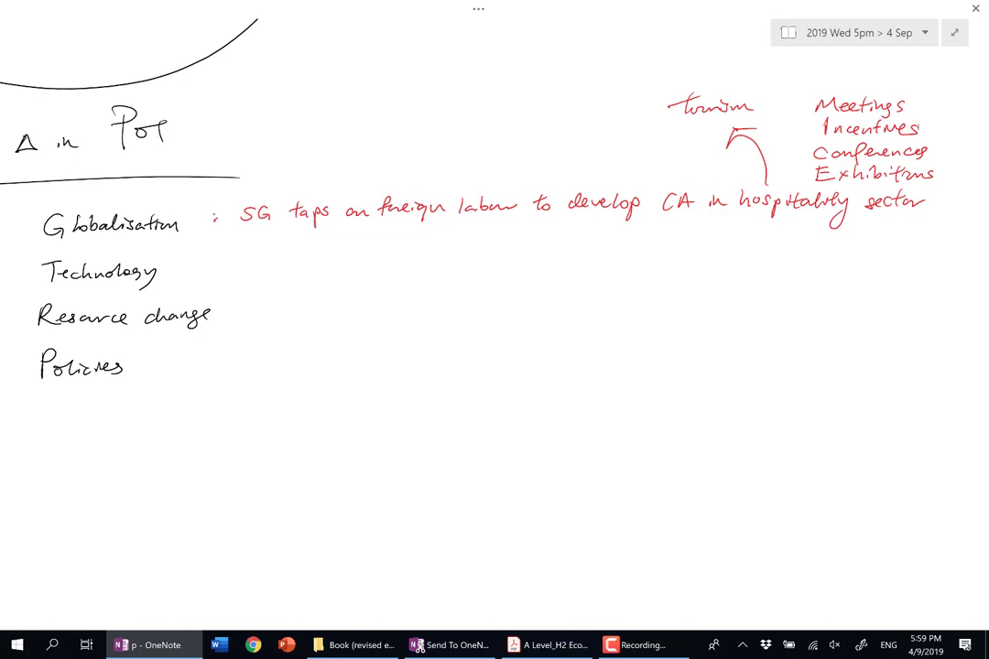
scroll(495, 330, "down", 1)
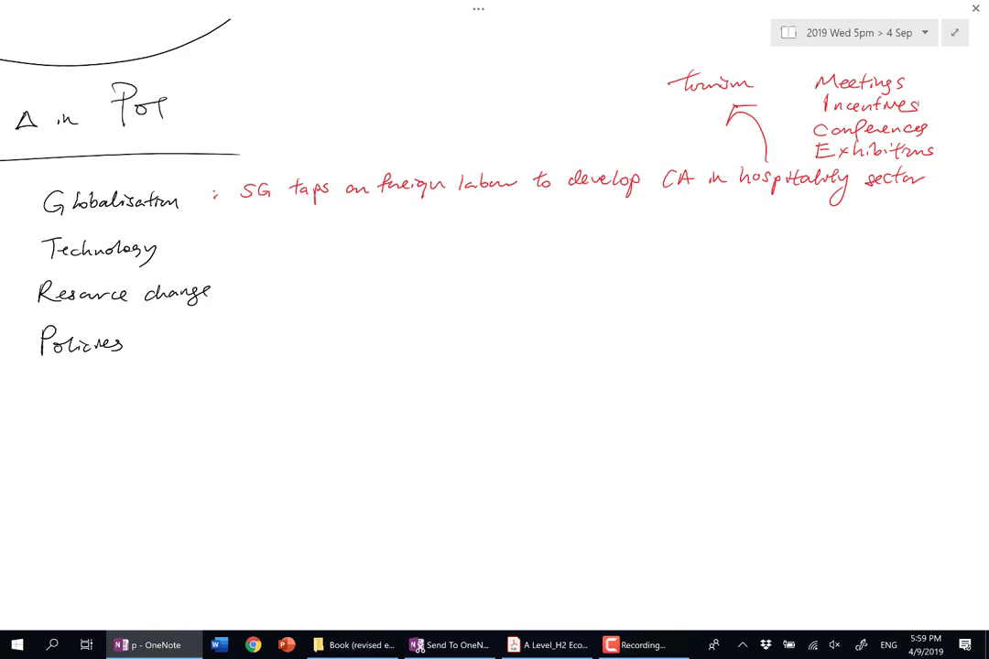
left_click_drag(236, 110, 228, 200)
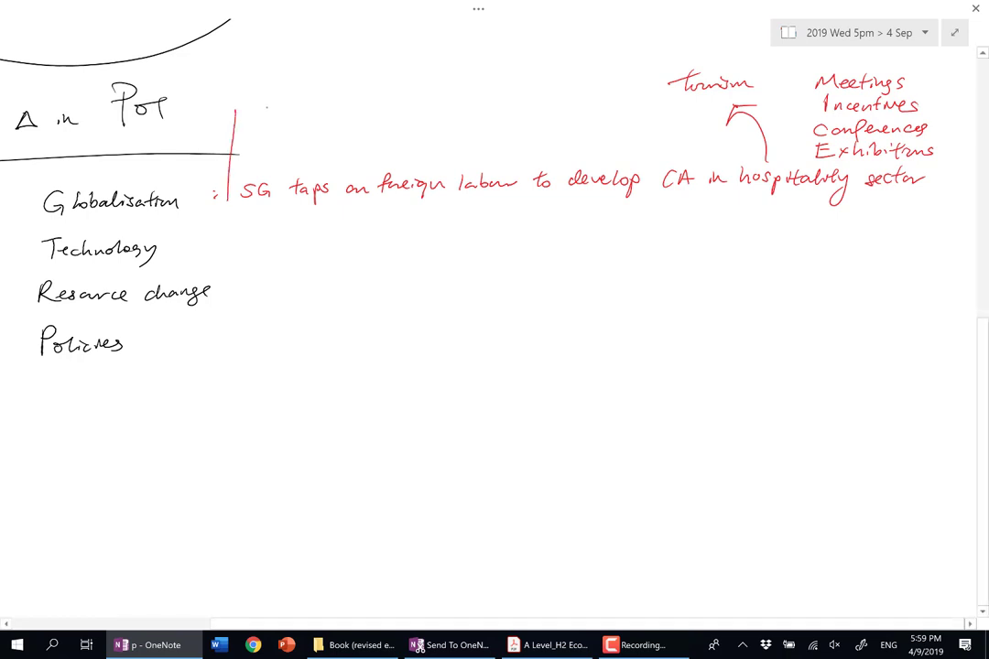
mouse_move(258, 119)
left_mouse_down()
mouse_move(256, 130)
mouse_move(339, 133)
mouse_move(406, 116)
mouse_move(418, 128)
left_mouse_up()
mouse_move(420, 115)
left_mouse_down()
mouse_move(416, 130)
mouse_move(499, 120)
left_mouse_up()
mouse_move(492, 114)
left_mouse_down()
mouse_move(492, 125)
mouse_move(555, 114)
mouse_move(597, 126)
left_mouse_up()
left_click_drag(604, 126, 617, 125)
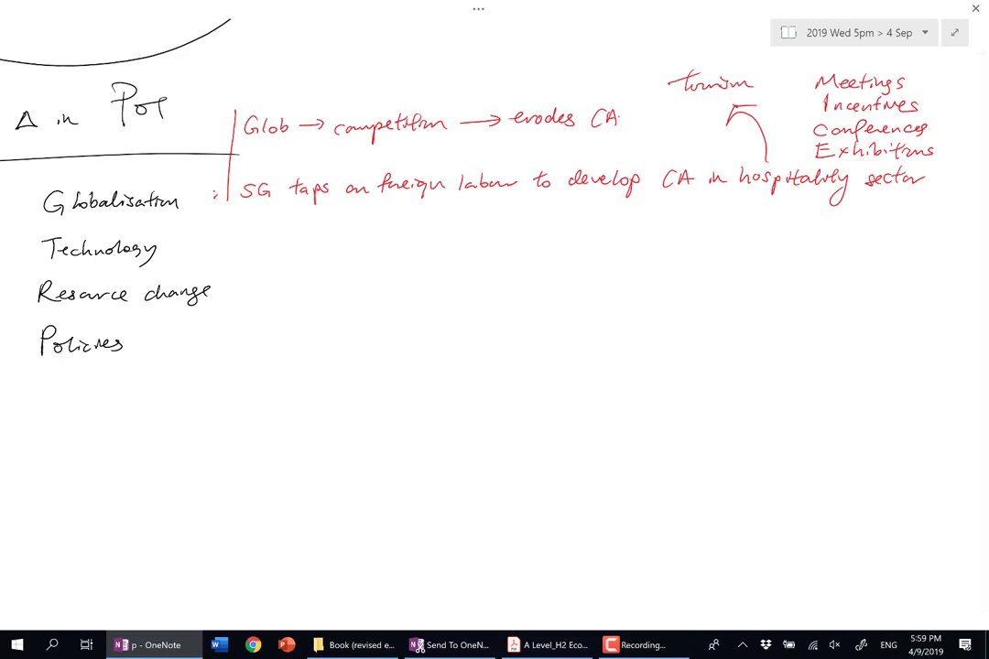
- Write ": fracking" in red beside Technology
left_click(205, 246)
left_click(205, 253)
left_click_drag(250, 240, 237, 261)
left_click_drag(238, 251, 268, 255)
left_click_drag(275, 246, 280, 256)
left_click_drag(289, 245, 307, 255)
left_click_drag(315, 248, 330, 249)
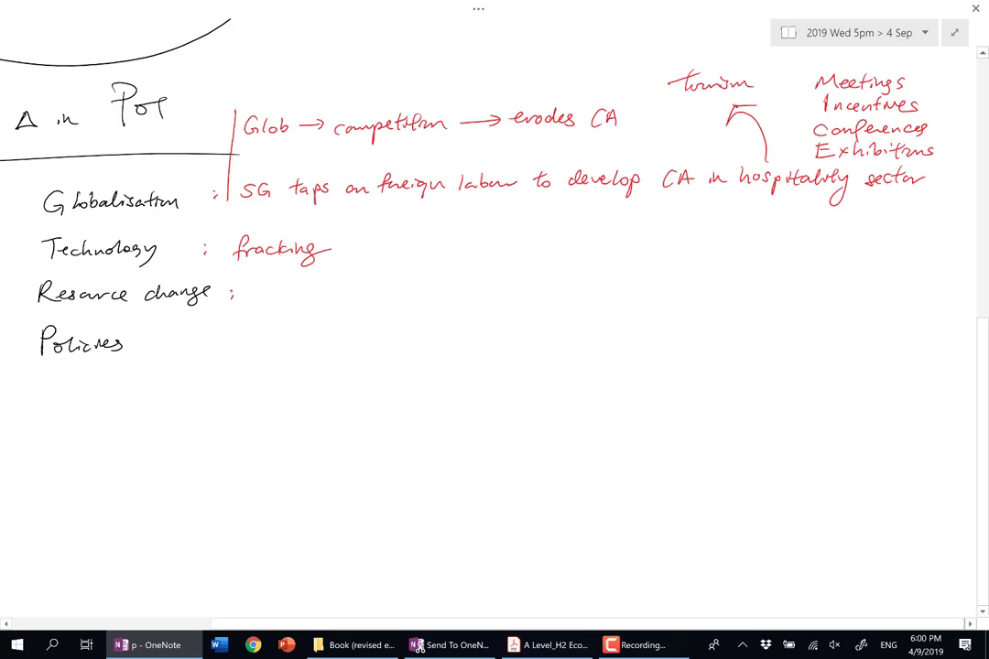
- Write "China losing CA in labour intensive :" in red beside Resource change
mouse_move(259, 291)
left_mouse_down()
mouse_move(251, 302)
mouse_move(261, 303)
left_mouse_up()
left_click_drag(266, 289, 274, 303)
left_click_drag(278, 296, 291, 303)
mouse_move(300, 296)
left_mouse_down()
mouse_move(322, 305)
mouse_move(368, 298)
mouse_move(357, 320)
left_mouse_up()
left_click_drag(417, 291, 490, 298)
left_click_drag(494, 293, 666, 291)
left_click(546, 295)
left_click(642, 295)
left_click(691, 289)
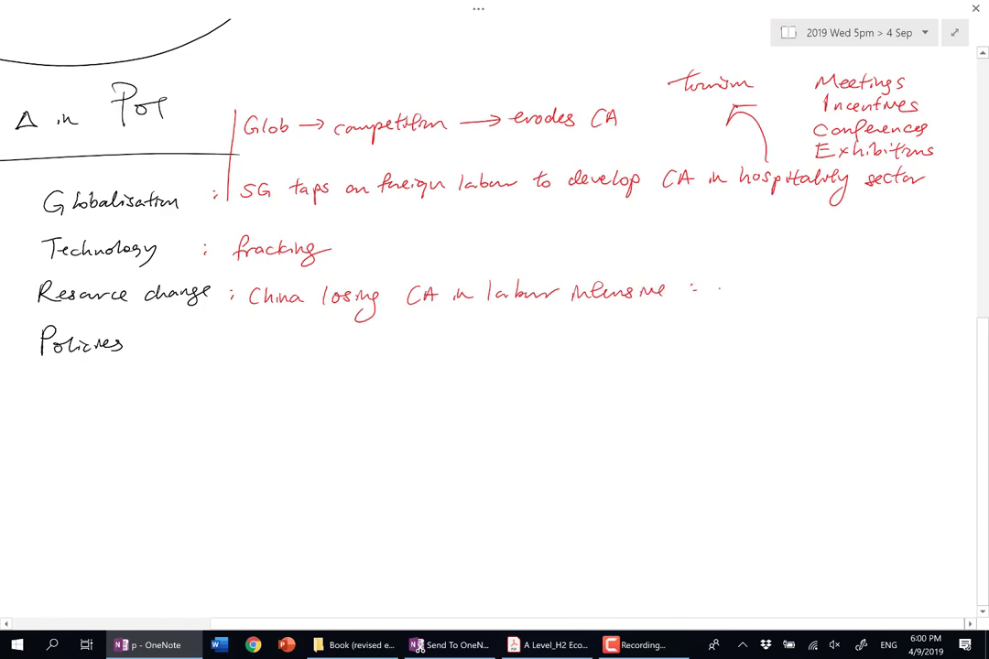
- Complete the red China note with the reason "ageing popⁿ + ↓ing birth rate"
mouse_move(727, 286)
left_mouse_down()
mouse_move(733, 297)
mouse_move(753, 289)
left_mouse_up()
mouse_move(758, 287)
left_mouse_down()
mouse_move(813, 303)
mouse_move(864, 275)
mouse_move(897, 283)
left_mouse_up()
left_click(883, 285)
left_click_drag(888, 275, 889, 291)
mouse_move(927, 271)
left_mouse_down()
mouse_move(926, 292)
mouse_move(957, 292)
left_mouse_up()
left_click_drag(737, 316, 748, 332)
mouse_move(754, 323)
left_mouse_down()
mouse_move(755, 331)
mouse_move(771, 324)
left_mouse_up()
mouse_move(777, 316)
left_mouse_down()
mouse_move(778, 331)
mouse_move(784, 322)
left_mouse_up()
mouse_move(788, 314)
left_mouse_down()
mouse_move(798, 331)
mouse_move(817, 321)
mouse_move(843, 332)
left_mouse_up()
left_click_drag(835, 320, 851, 319)
left_click_drag(852, 325, 865, 325)
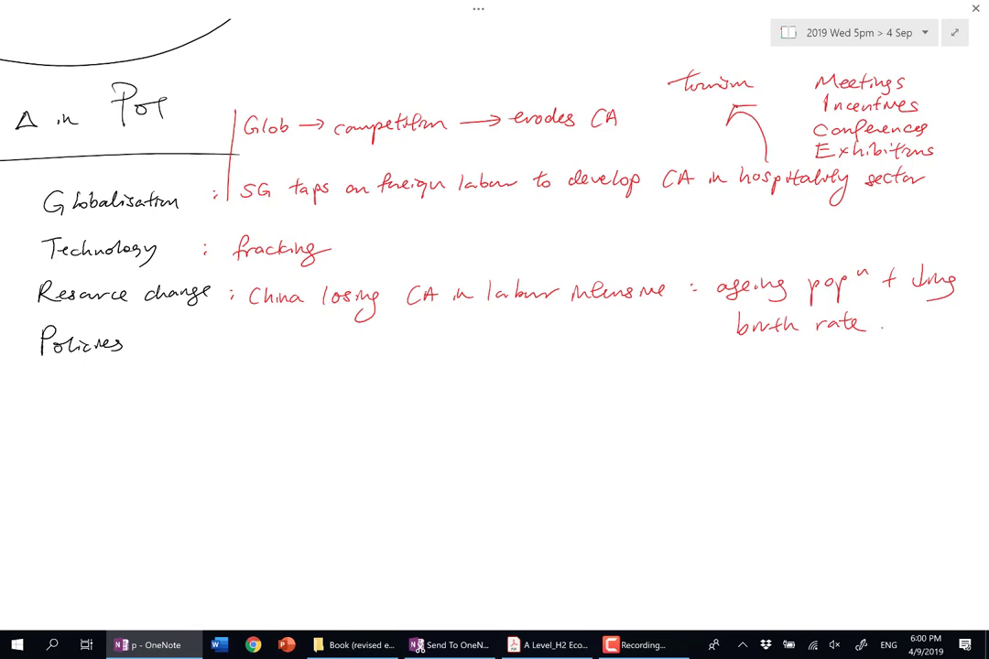
- Write ": policies → Smart Nation" in red beside Policies and draw a downward arrow below it
left_click(147, 344)
left_click(147, 350)
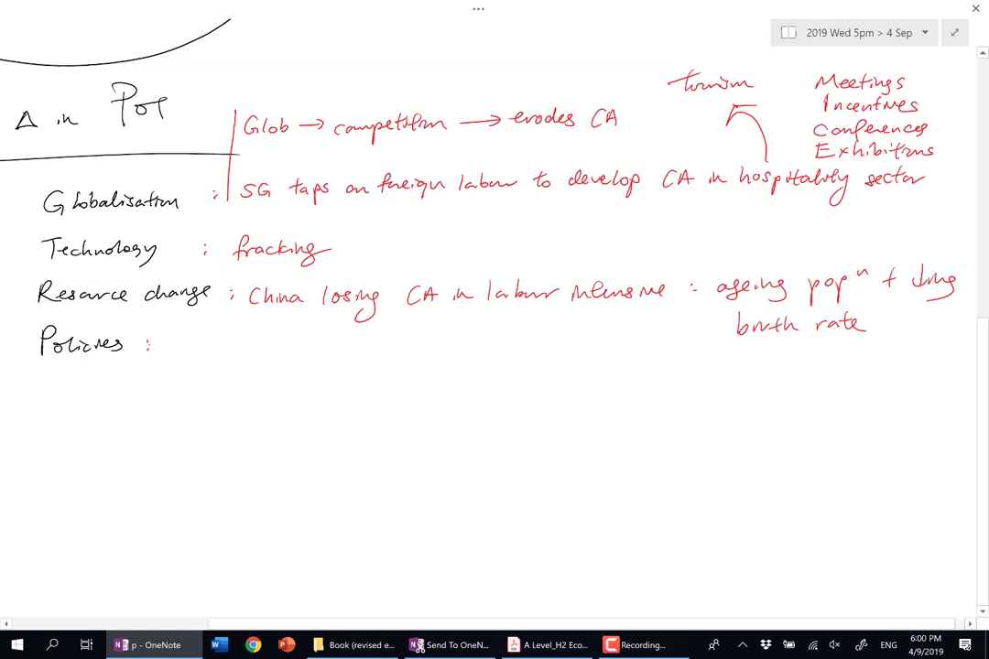
mouse_move(180, 355)
left_mouse_down()
mouse_move(181, 371)
mouse_move(187, 359)
mouse_move(239, 355)
mouse_move(406, 360)
mouse_move(443, 347)
mouse_move(551, 357)
left_mouse_up()
left_click_drag(458, 393, 469, 418)
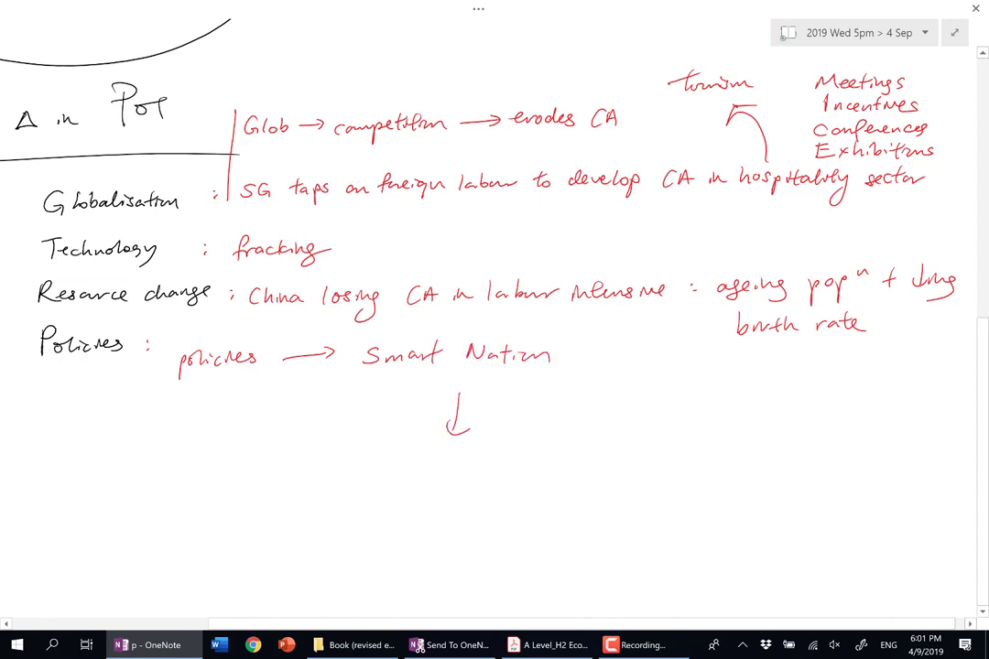
- Write "CA e.g. in hosting" in red below the Smart Nation arrow
mouse_move(405, 458)
left_mouse_down()
mouse_move(405, 474)
mouse_move(438, 476)
left_mouse_up()
scroll(437, 467, "down", 1)
scroll(438, 434, "down", 1)
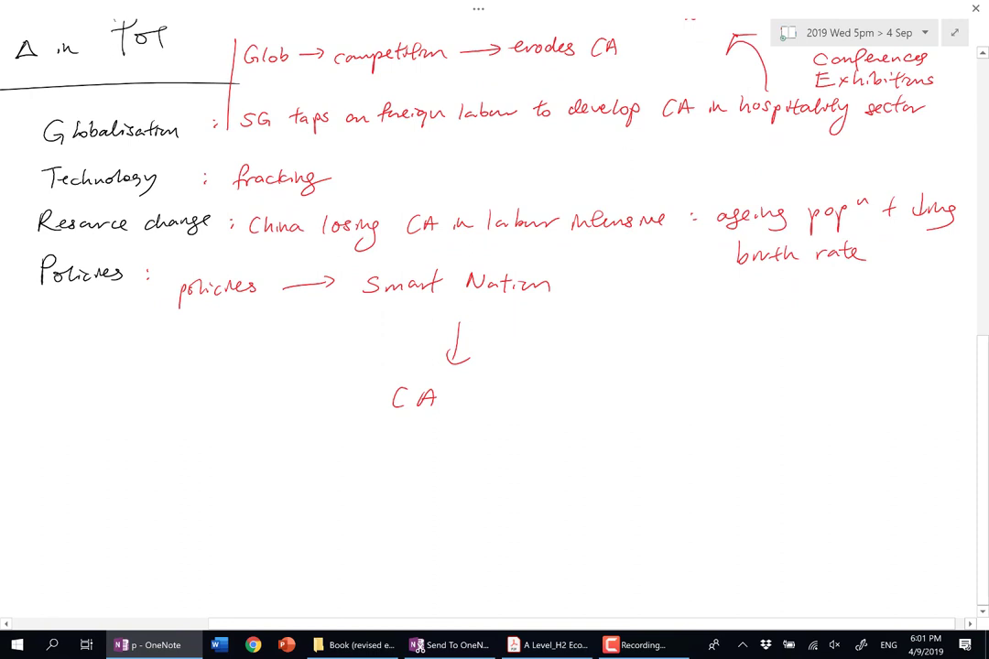
left_click_drag(465, 403, 474, 407)
left_click(480, 405)
left_click_drag(497, 400, 489, 422)
left_click(510, 406)
mouse_move(534, 393)
left_mouse_down()
mouse_move(536, 405)
mouse_move(590, 405)
left_mouse_up()
left_click_drag(593, 395, 611, 404)
left_click_drag(619, 386, 622, 402)
mouse_move(615, 392)
left_mouse_down()
mouse_move(633, 391)
mouse_move(625, 403)
left_mouse_up()
mouse_move(632, 394)
left_mouse_down()
mouse_move(648, 400)
mouse_move(641, 419)
left_mouse_up()
- Complete the red Smart Nation example with "data centres"
left_click_drag(689, 388, 713, 393)
mouse_move(719, 375)
left_mouse_down()
mouse_move(718, 392)
mouse_move(769, 394)
left_mouse_up()
left_click_drag(775, 390, 805, 394)
left_click(835, 383)
left_click_drag(809, 386, 829, 388)
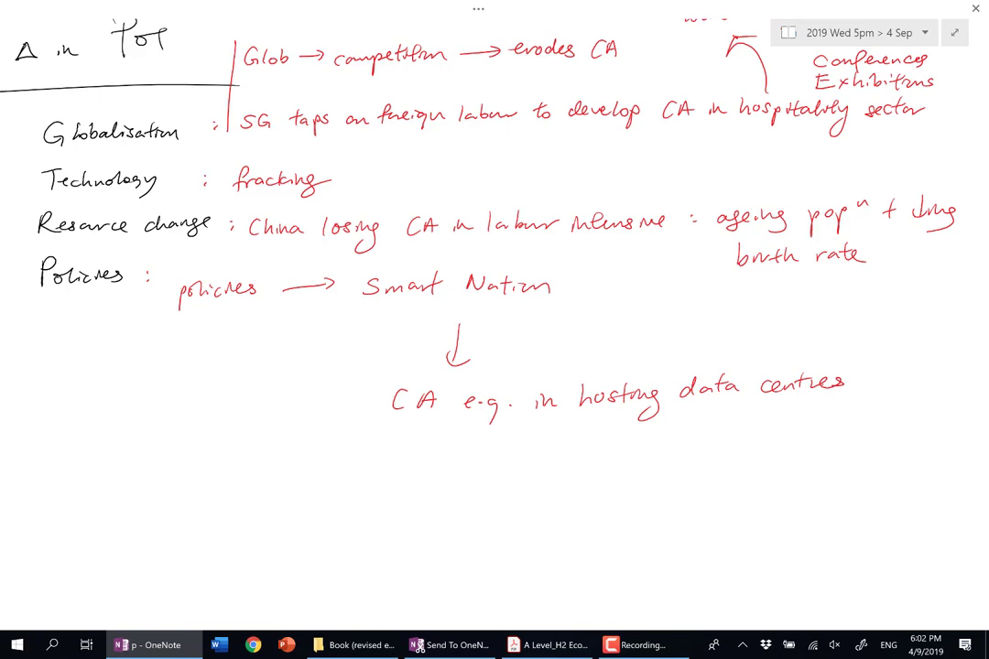
- Write "Δ affluence : China → rising" in black below the Δ CA section
scroll(494, 329, "up", 1)
scroll(495, 330, "down", 2)
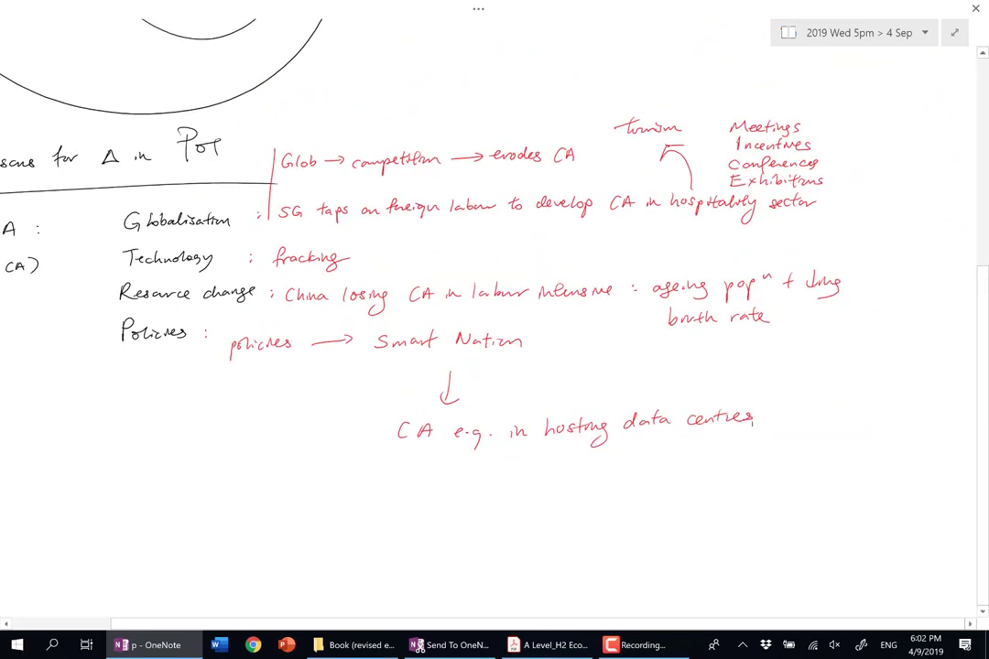
scroll(494, 329, "left", 1)
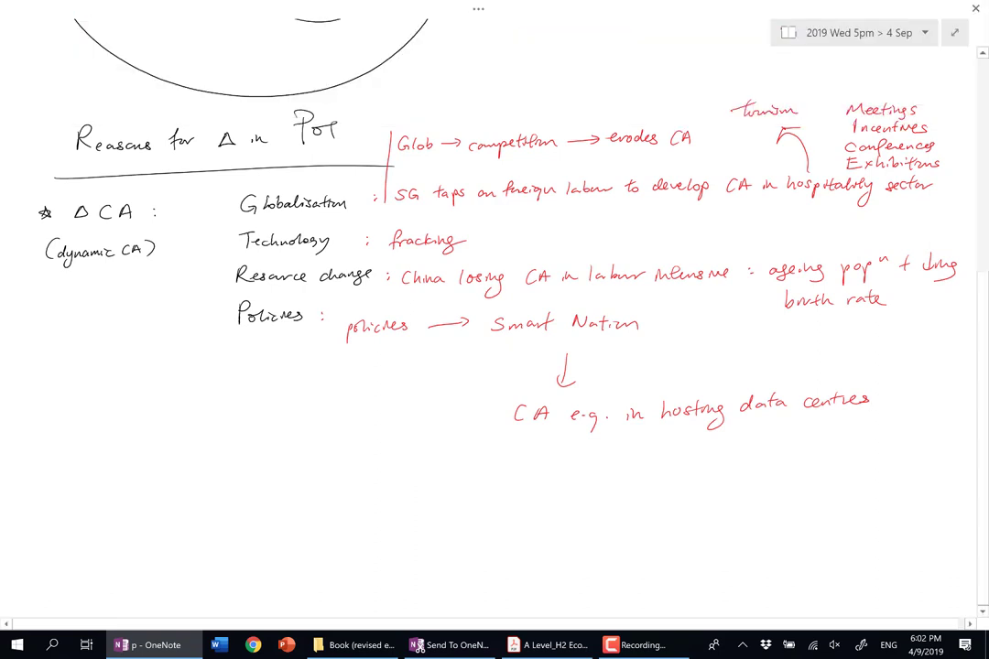
mouse_move(49, 409)
left_mouse_down()
mouse_move(55, 422)
mouse_move(43, 453)
left_mouse_up()
mouse_move(62, 401)
left_mouse_down()
mouse_move(75, 385)
mouse_move(87, 400)
mouse_move(121, 408)
mouse_move(145, 394)
mouse_move(232, 387)
mouse_move(266, 400)
mouse_move(456, 395)
left_mouse_up()
left_click(142, 392)
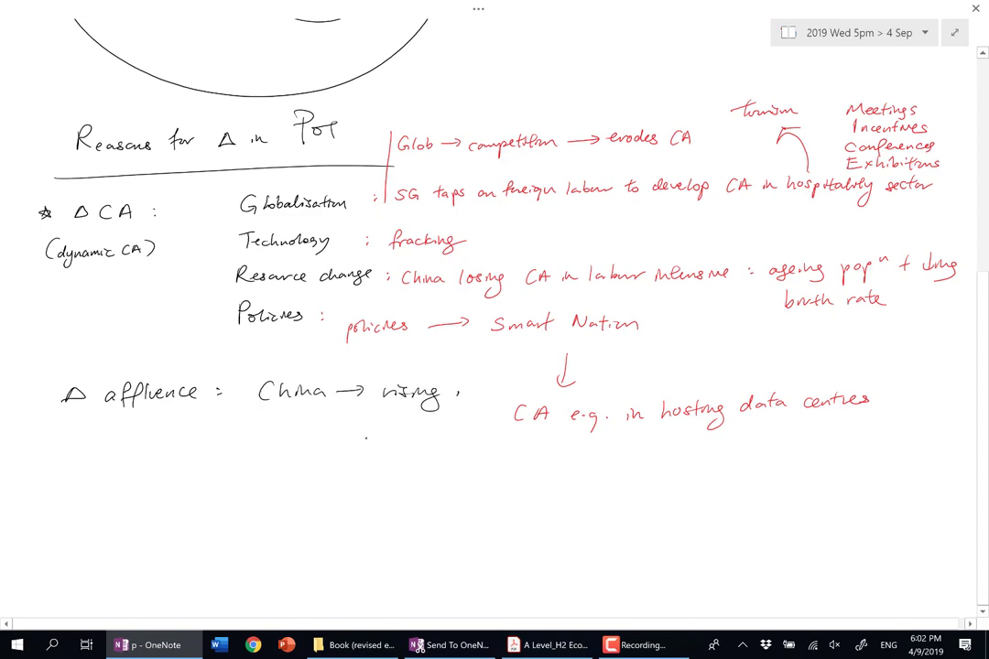
- Add "middle class" and "(import more luxuries)" in black below "rising", erasing the stray mark beside that word
mouse_move(366, 438)
left_mouse_down()
mouse_move(427, 428)
mouse_move(391, 462)
mouse_move(442, 461)
left_mouse_up()
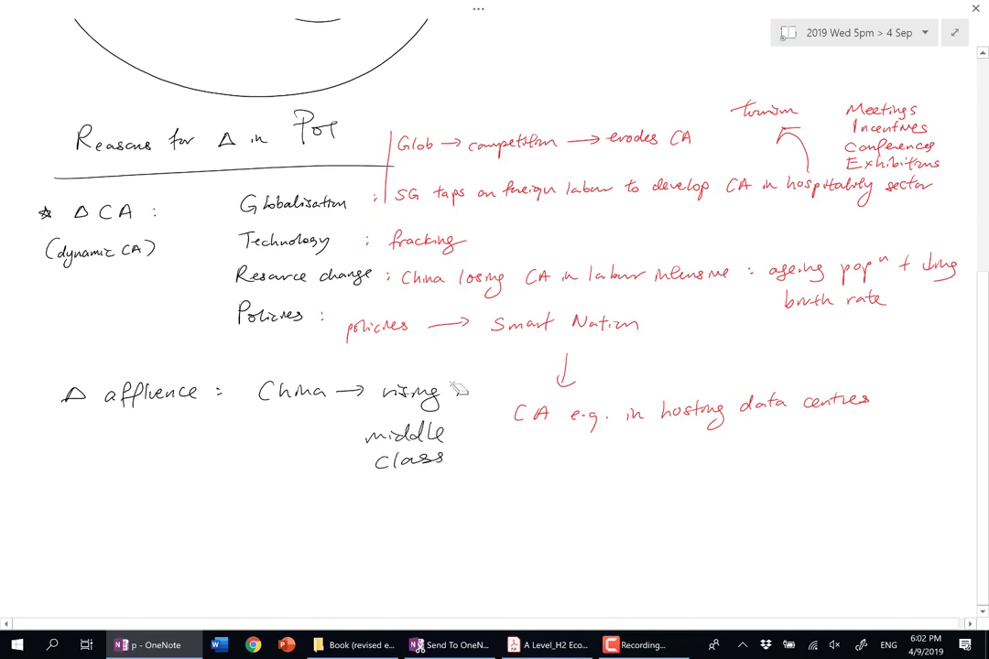
left_click_drag(469, 377, 458, 390)
scroll(495, 366, "down", 1)
scroll(387, 329, "down", 1)
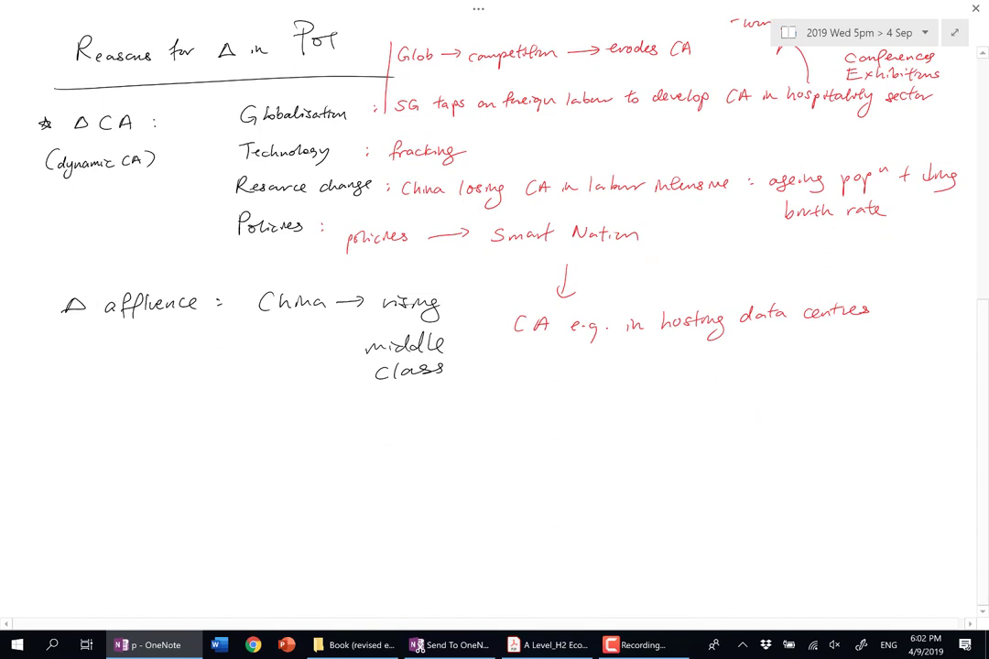
mouse_move(340, 399)
left_mouse_down()
mouse_move(379, 423)
mouse_move(441, 409)
mouse_move(603, 414)
left_mouse_up()
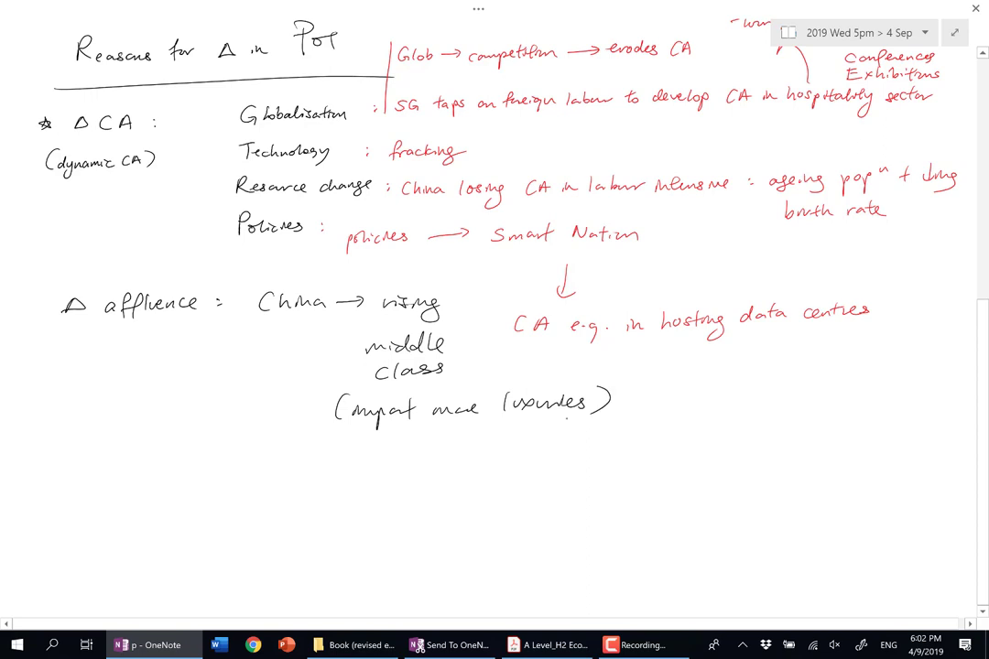
- Write "Δ transport cost → tech" in black below the affluence note and draw another Δ beneath it
left_click(101, 506)
mouse_move(76, 487)
left_mouse_down()
mouse_move(137, 502)
mouse_move(448, 501)
left_mouse_up()
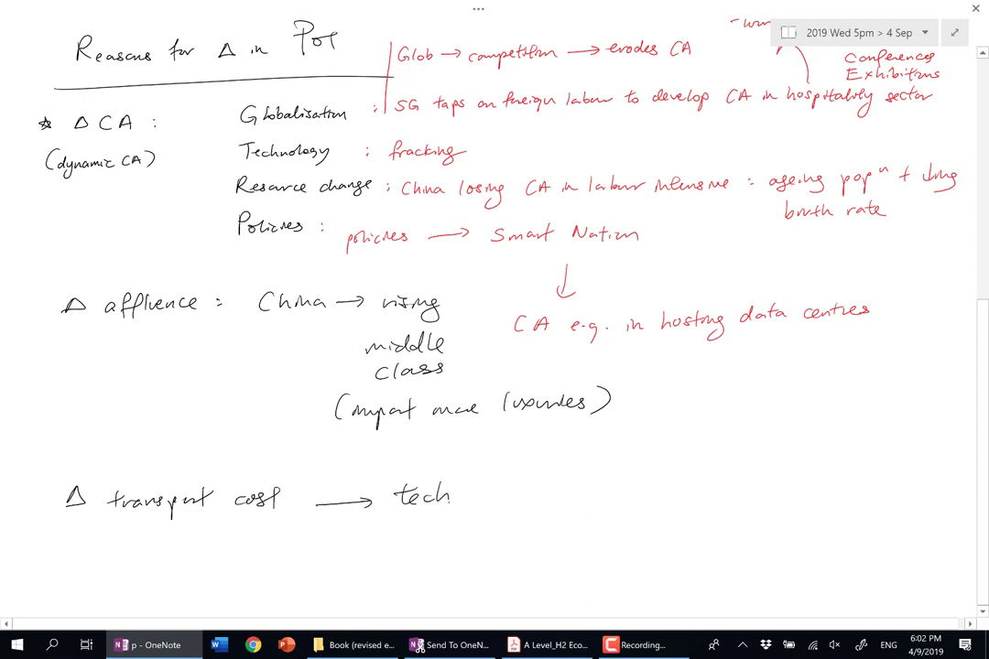
scroll(494, 321, "down", 2)
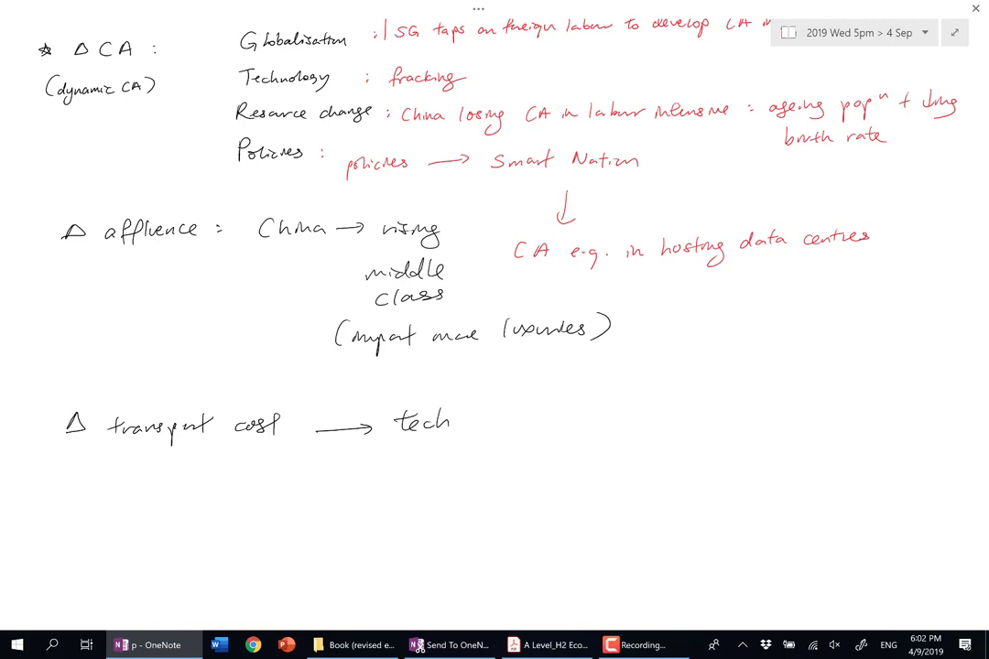
left_click_drag(83, 498, 74, 518)
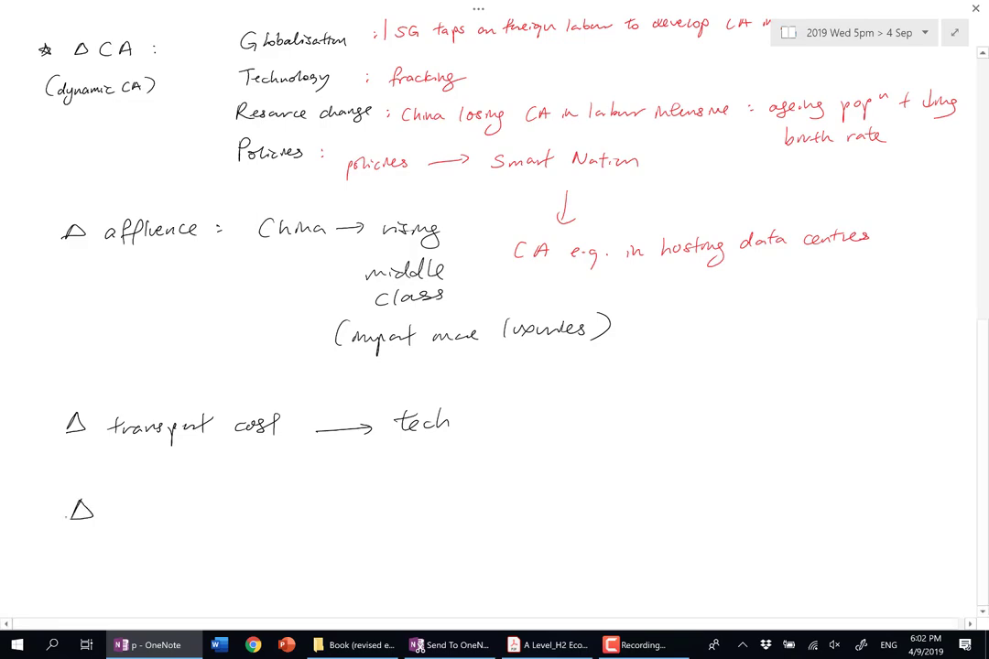
- Strike through CA, transport cost, affluence and T & P in the Determinants list with black lines
scroll(495, 320, "up", 3)
scroll(494, 320, "up", 4)
scroll(494, 320, "up", 3)
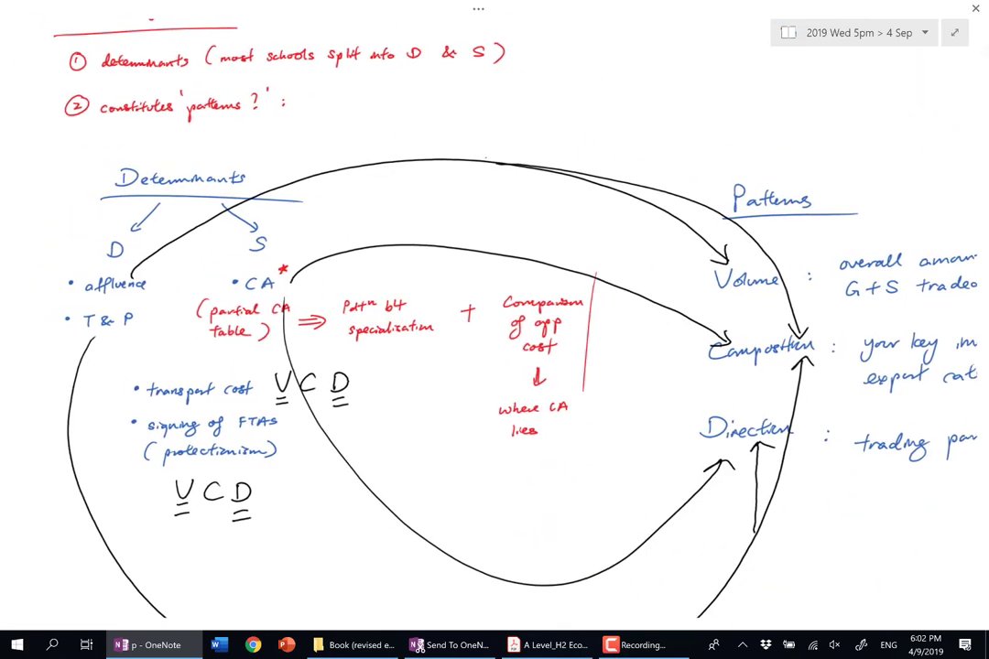
left_click_drag(240, 302, 308, 260)
left_click_drag(133, 412, 192, 378)
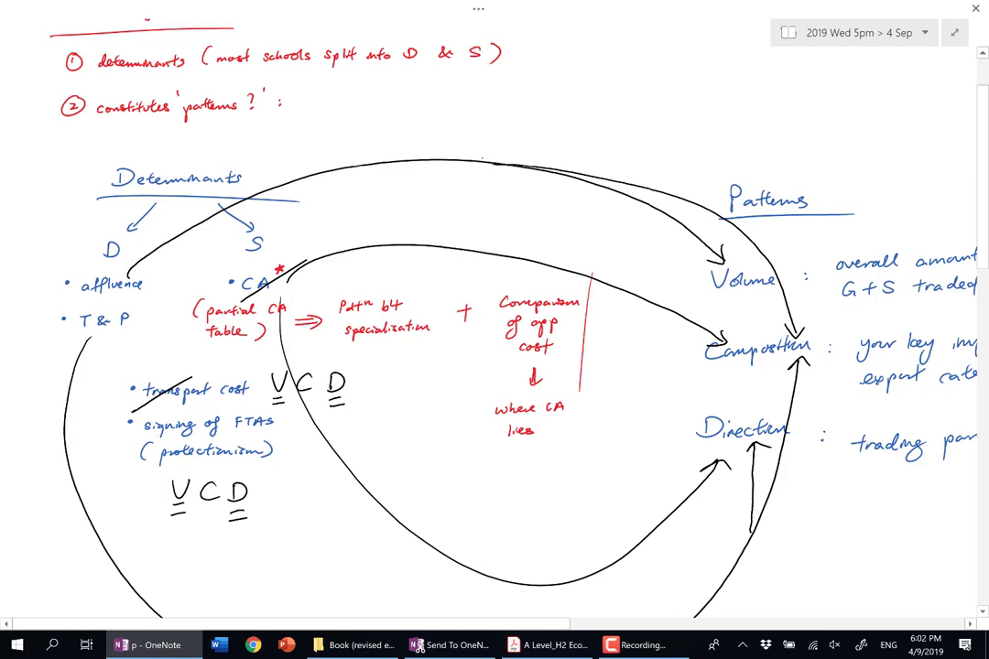
left_click_drag(80, 307, 144, 262)
- Write "T & P → Korean culture" in black beside the Δ below the transport cost note
scroll(494, 330, "down", 10)
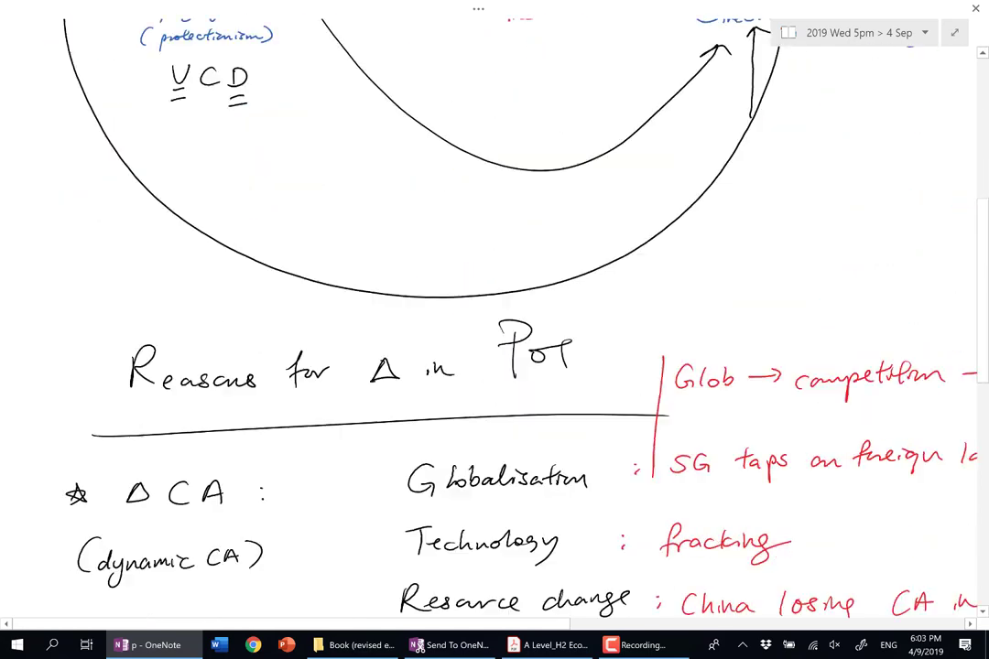
scroll(494, 330, "up", 8)
scroll(494, 330, "down", 8)
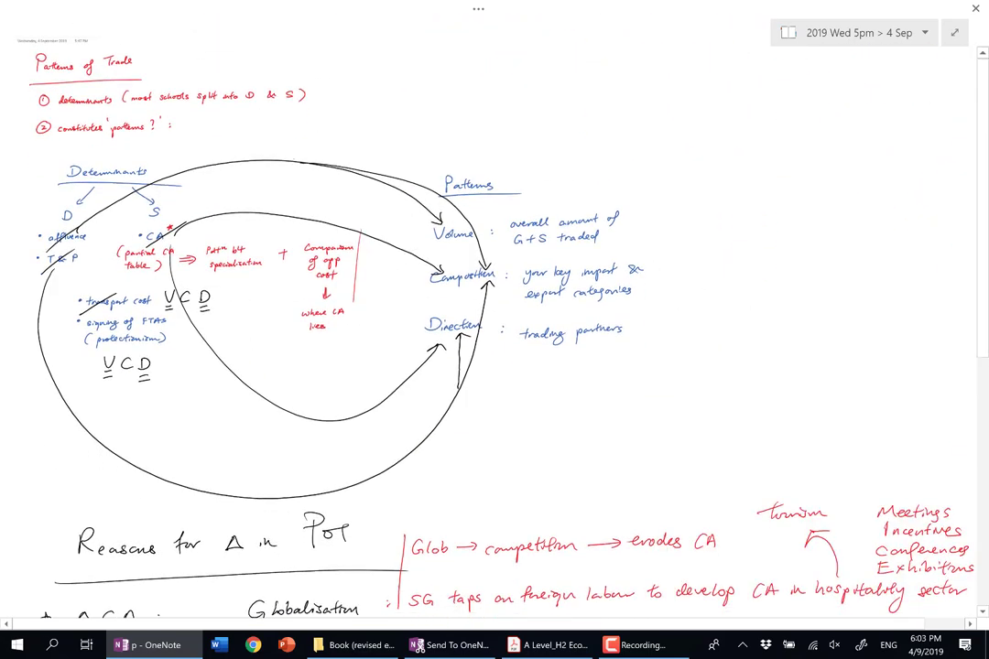
scroll(495, 330, "down", 1)
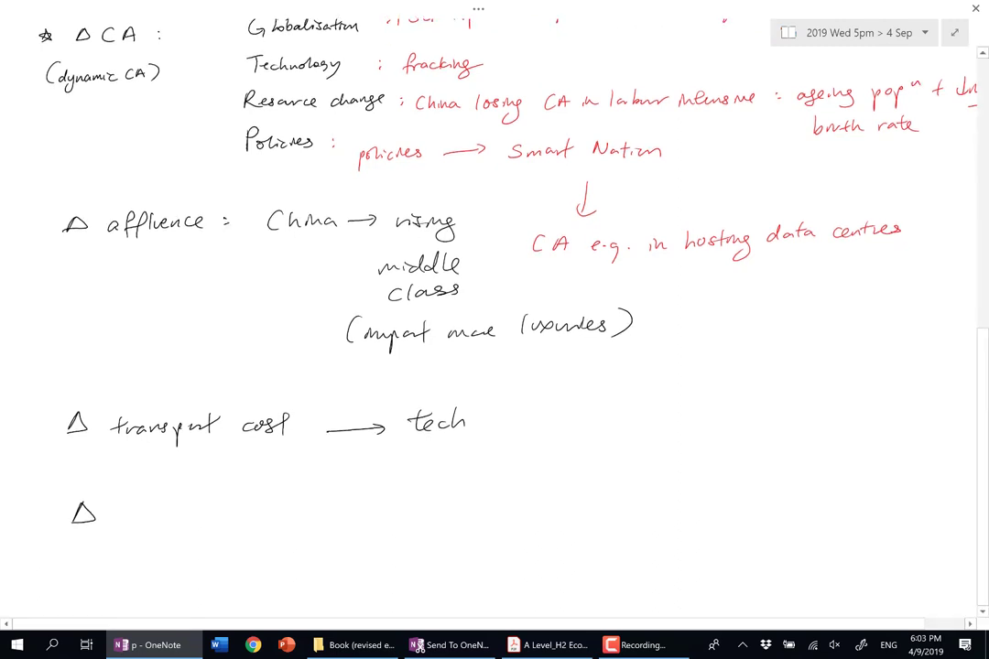
left_click_drag(113, 504, 132, 502)
mouse_move(122, 505)
left_mouse_down()
mouse_move(124, 525)
mouse_move(310, 517)
left_mouse_up()
left_click_drag(299, 512, 310, 517)
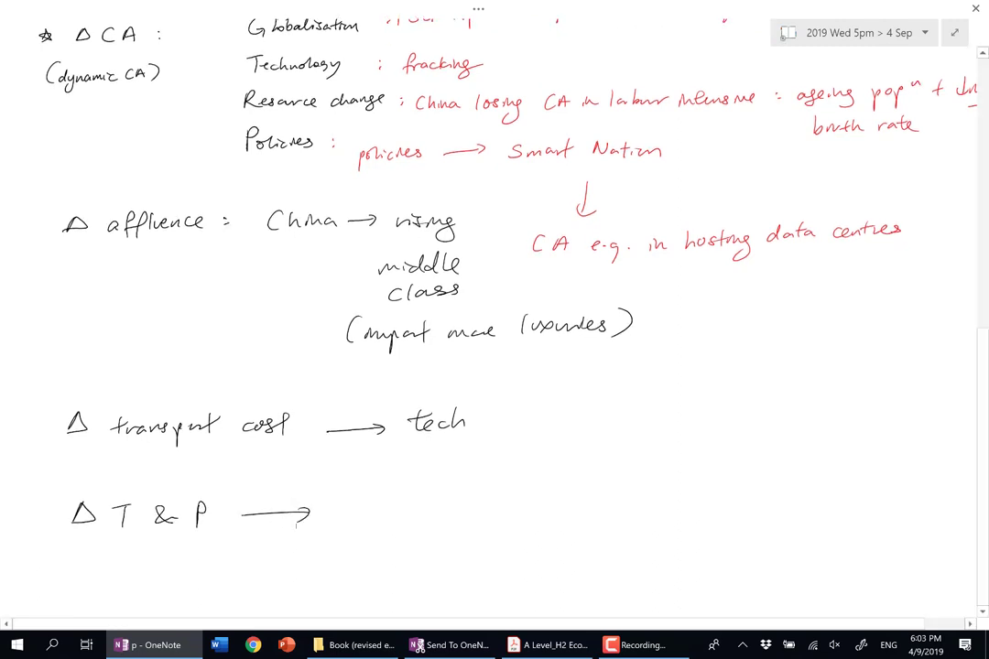
scroll(494, 311, "down", 2)
scroll(495, 311, "down", 1)
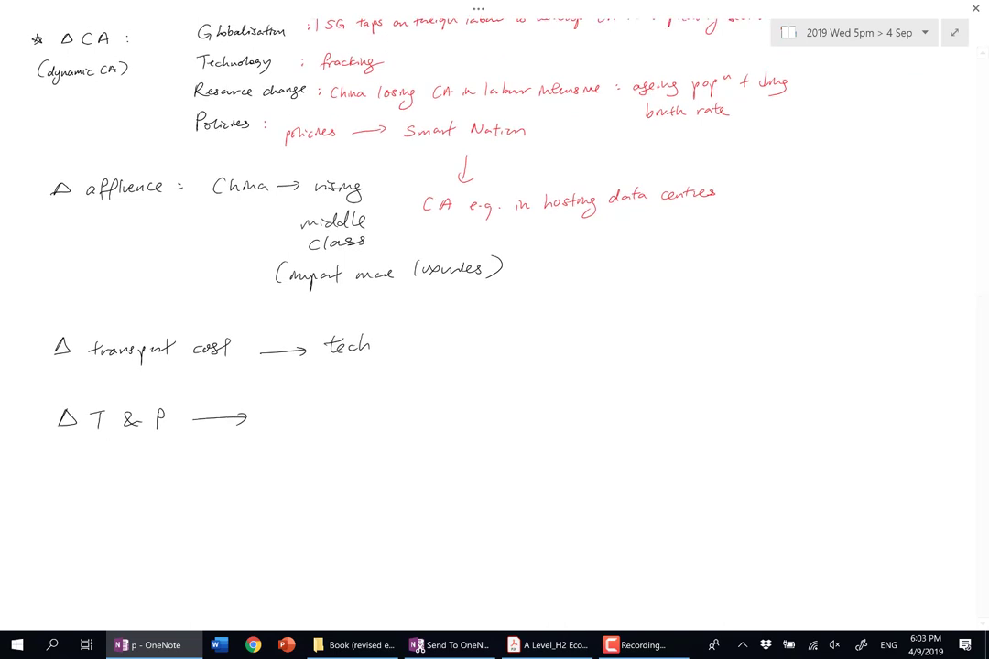
mouse_move(274, 412)
left_mouse_down()
mouse_move(276, 431)
mouse_move(452, 424)
left_mouse_up()
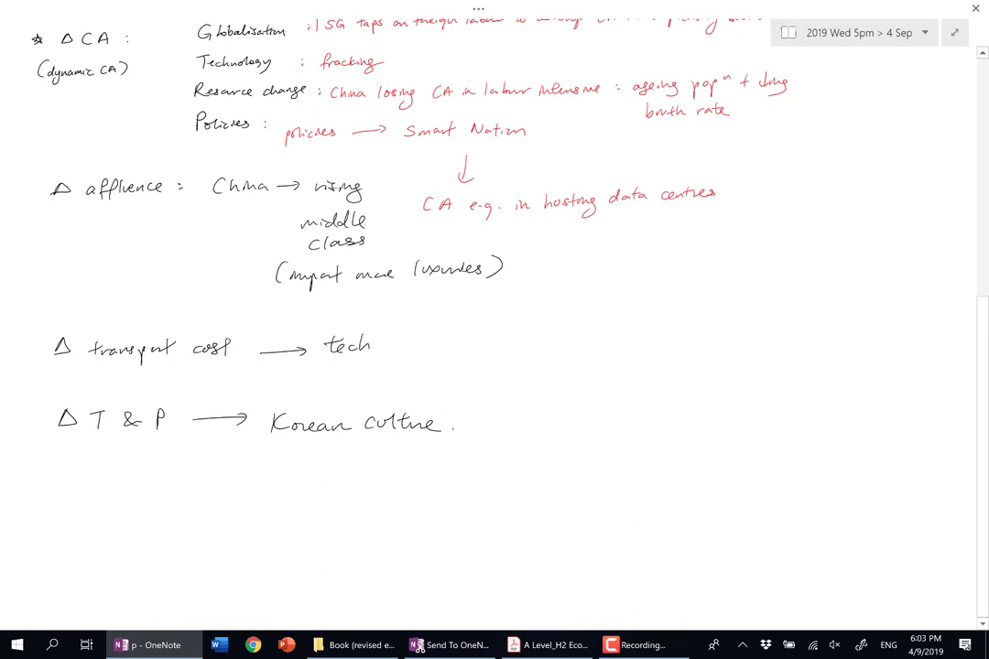
- Draw another black Δ below the T & P note
scroll(494, 330, "up", 2)
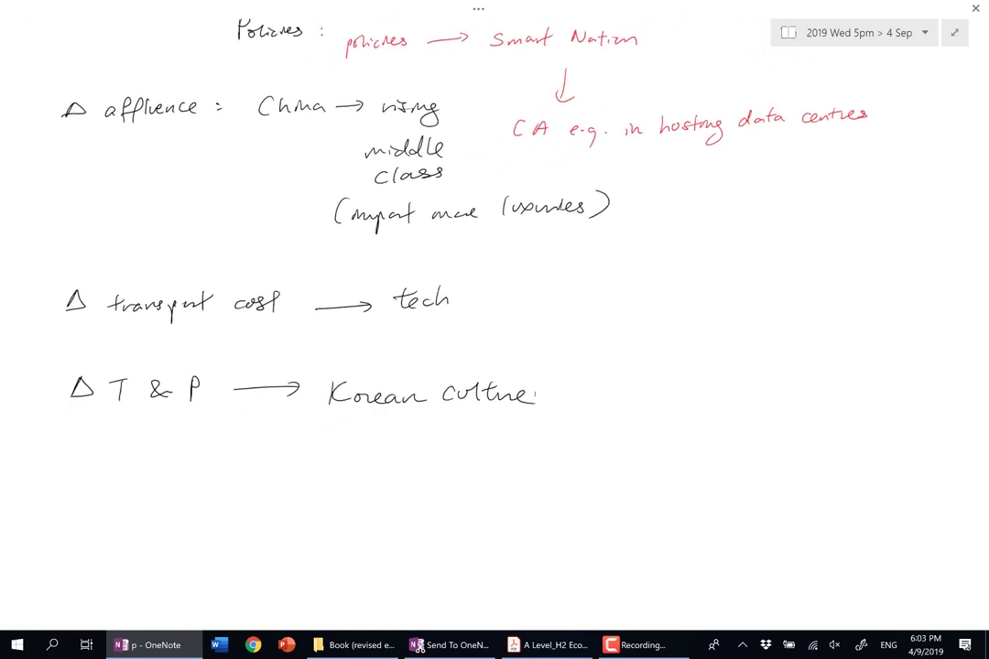
scroll(494, 321, "down", 1)
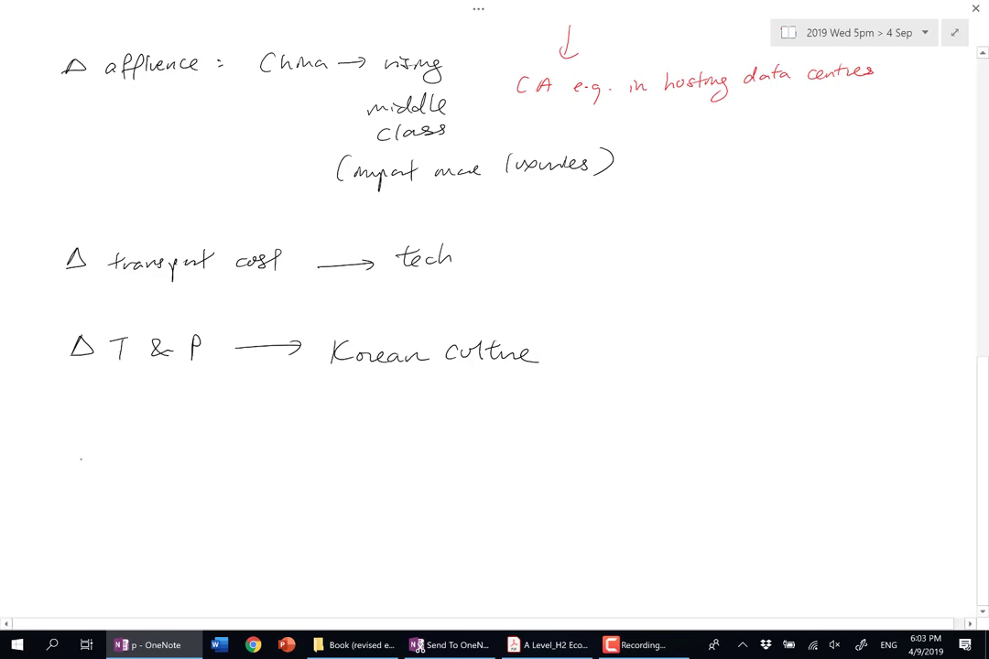
mouse_move(75, 463)
left_mouse_down()
mouse_move(98, 462)
mouse_move(76, 463)
left_mouse_up()
- Check the Determinants list for the remaining item and write "FTAs" in black beside the last Δ
scroll(494, 321, "up", 15)
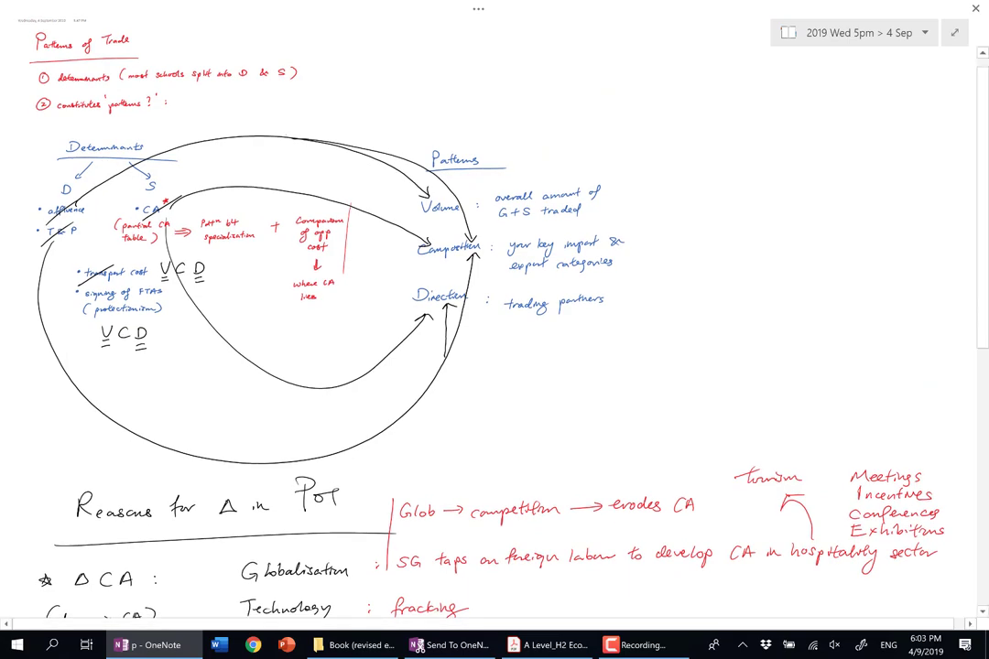
scroll(137, 274, "up", 8)
scroll(137, 275, "down", 6)
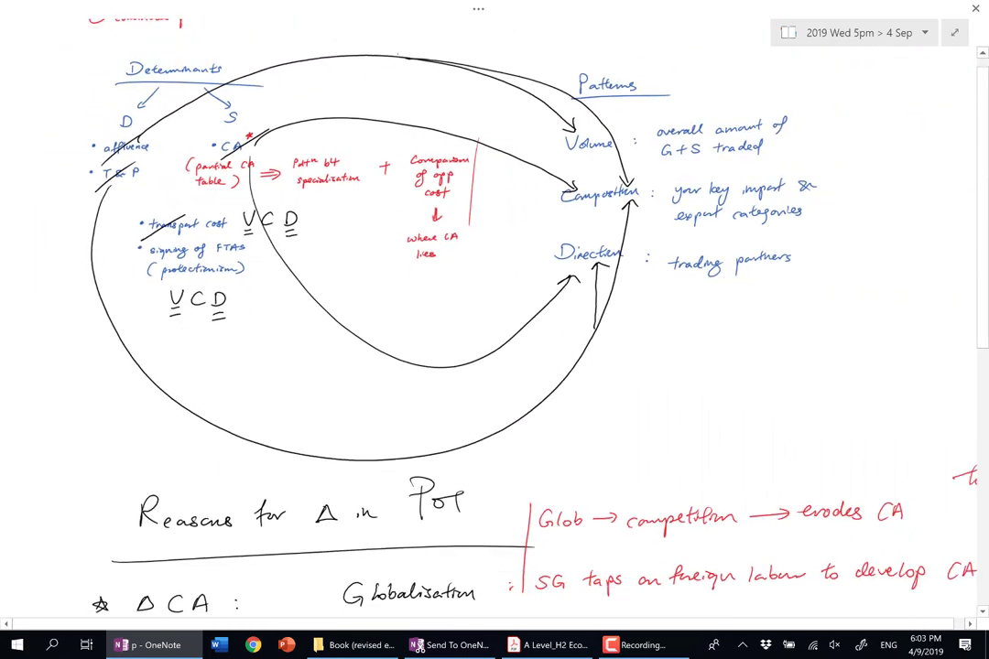
scroll(494, 321, "down", 2)
scroll(494, 321, "down", 10)
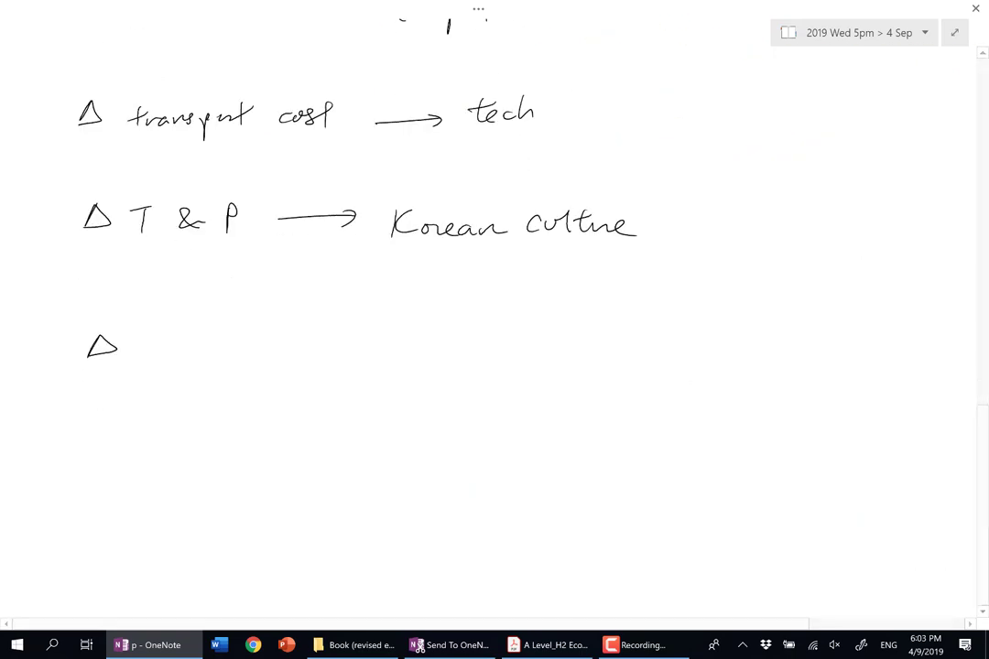
scroll(494, 320, "up", 2)
scroll(494, 320, "down", 2)
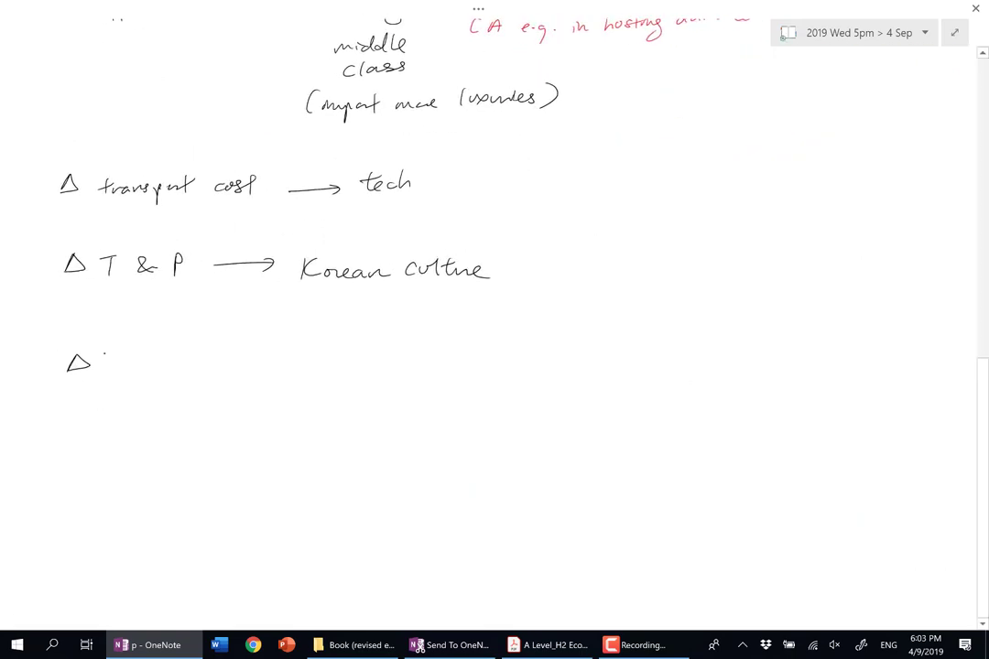
left_click_drag(105, 354, 104, 375)
left_click_drag(105, 355, 117, 353)
left_click_drag(105, 363, 127, 371)
left_click_drag(120, 354, 136, 353)
- Draw a black arrow after "Δ FTAs" and write "deglob" beside it
left_click_drag(138, 370, 266, 348)
mouse_move(255, 342)
left_mouse_down()
mouse_move(257, 355)
mouse_move(316, 363)
left_mouse_up()
left_click_drag(319, 357, 327, 375)
mouse_move(345, 341)
left_mouse_down()
mouse_move(349, 359)
mouse_move(367, 352)
left_mouse_up()
left_click(373, 351)
scroll(439, 275, "down", 1)
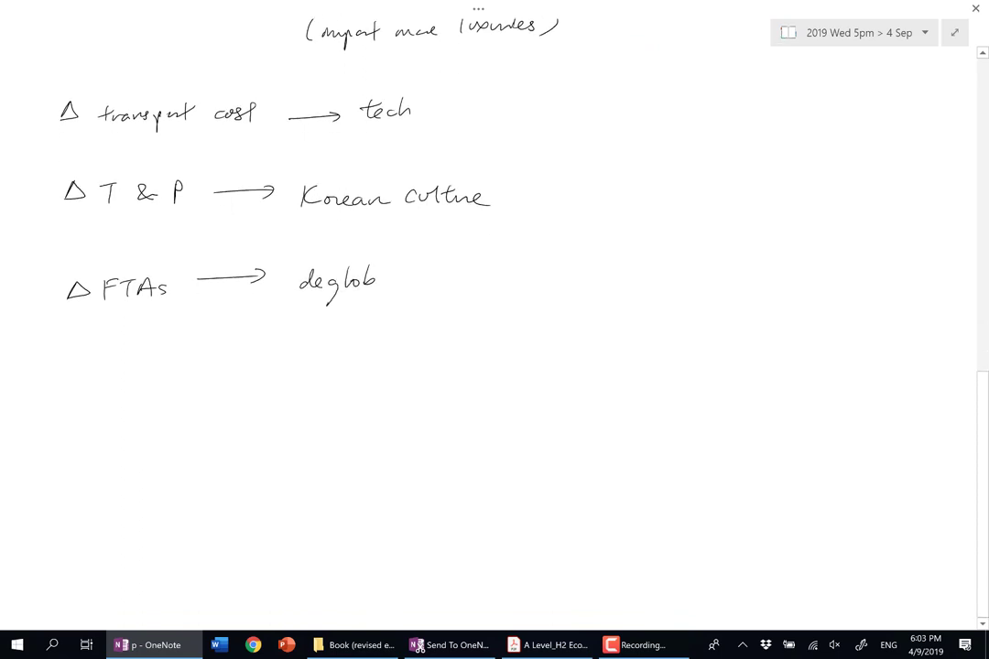
- Write "e.g. US backing out of TPP" in black after "deglob" on the Δ FTAs line
left_click_drag(405, 277, 415, 279)
left_click(424, 275)
mouse_move(476, 261)
left_mouse_down()
mouse_move(499, 274)
mouse_move(538, 274)
left_mouse_up()
left_click_drag(553, 268, 560, 273)
left_click(581, 271)
mouse_move(573, 260)
left_mouse_down()
mouse_move(574, 273)
mouse_move(586, 273)
left_mouse_up()
mouse_move(587, 268)
left_mouse_down()
mouse_move(601, 273)
mouse_move(597, 294)
left_mouse_up()
left_click(628, 271)
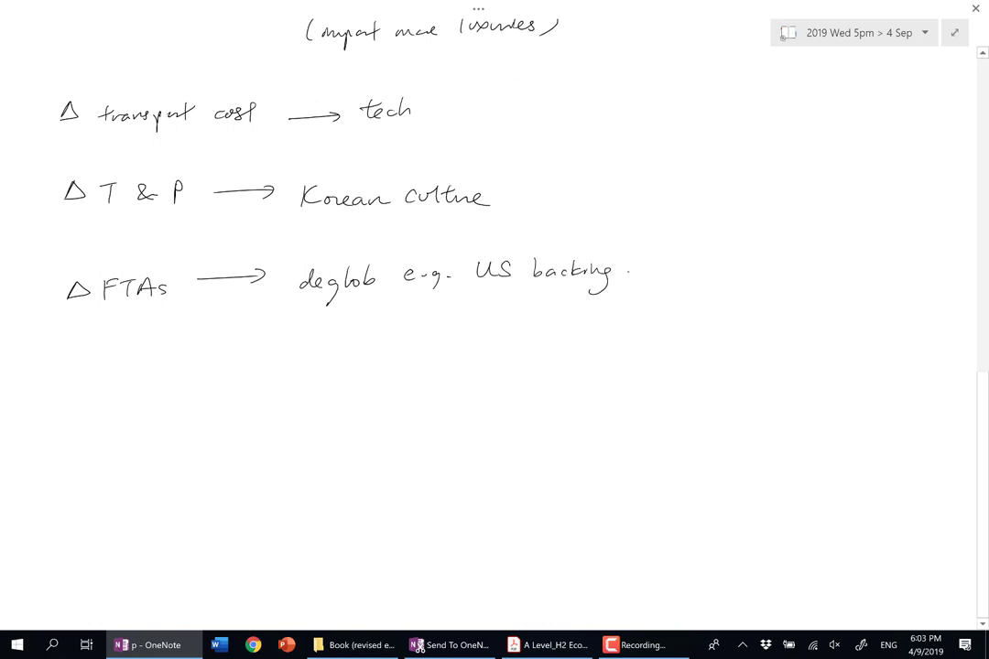
left_click_drag(648, 262, 659, 269)
mouse_move(662, 257)
left_mouse_down()
mouse_move(665, 273)
mouse_move(695, 265)
left_mouse_up()
left_click_drag(709, 253, 701, 289)
mouse_move(742, 248)
left_mouse_down()
mouse_move(766, 245)
mouse_move(756, 270)
left_mouse_up()
mouse_move(771, 269)
left_mouse_down()
mouse_move(778, 247)
mouse_move(793, 256)
left_mouse_up()
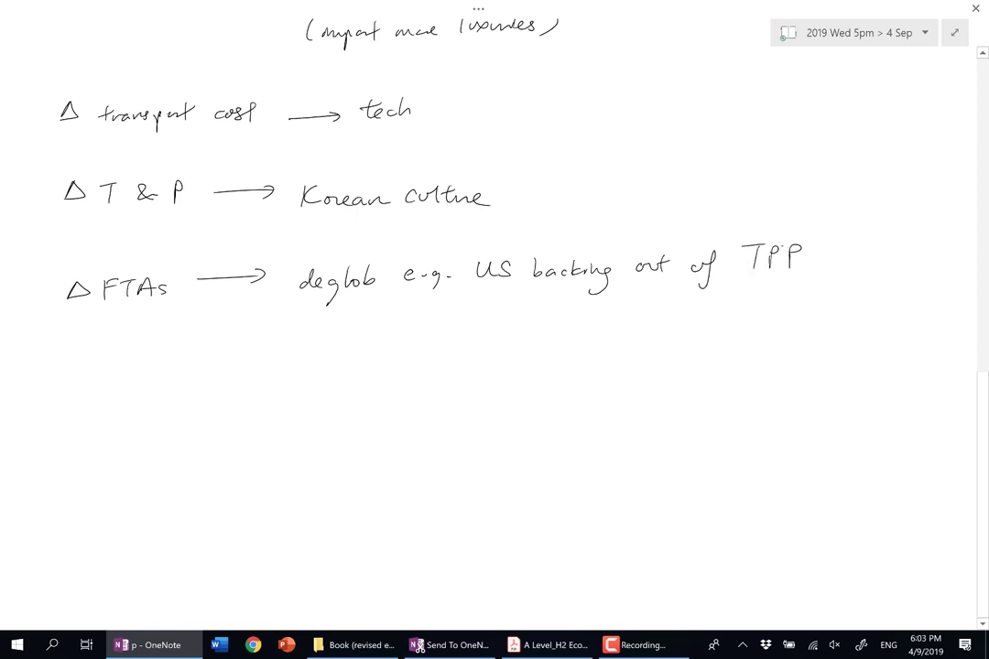
- Draw a black vertical line before "US backing out of TPP" and write "Brexit" beneath that example
scroll(494, 321, "down", 1)
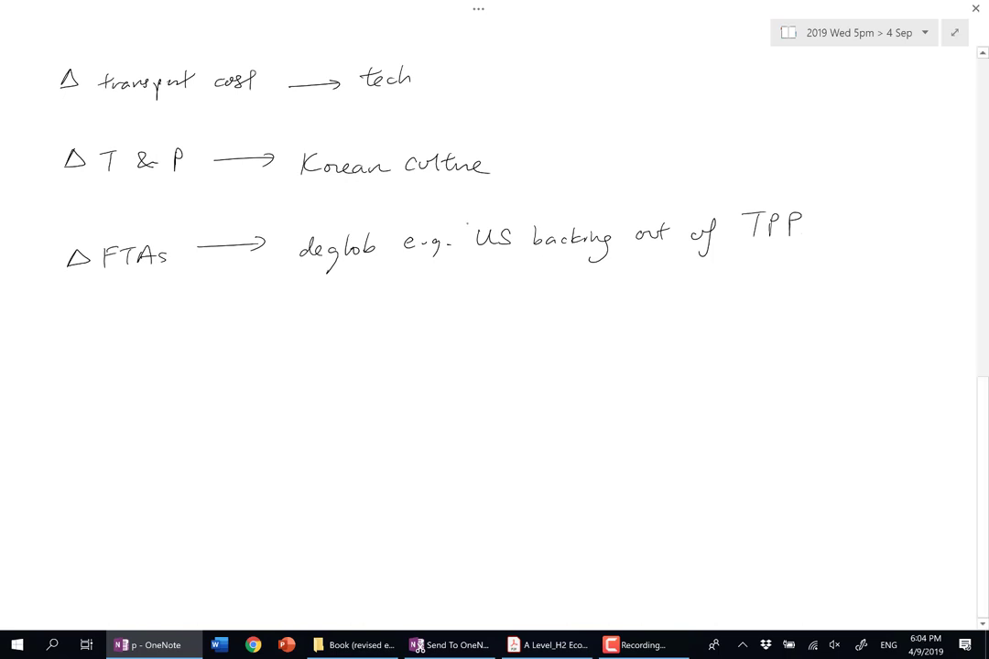
left_click_drag(464, 223, 461, 307)
mouse_move(478, 276)
left_mouse_down()
mouse_move(478, 293)
mouse_move(552, 282)
left_mouse_up()
left_click(529, 287)
left_click_drag(549, 271, 544, 293)
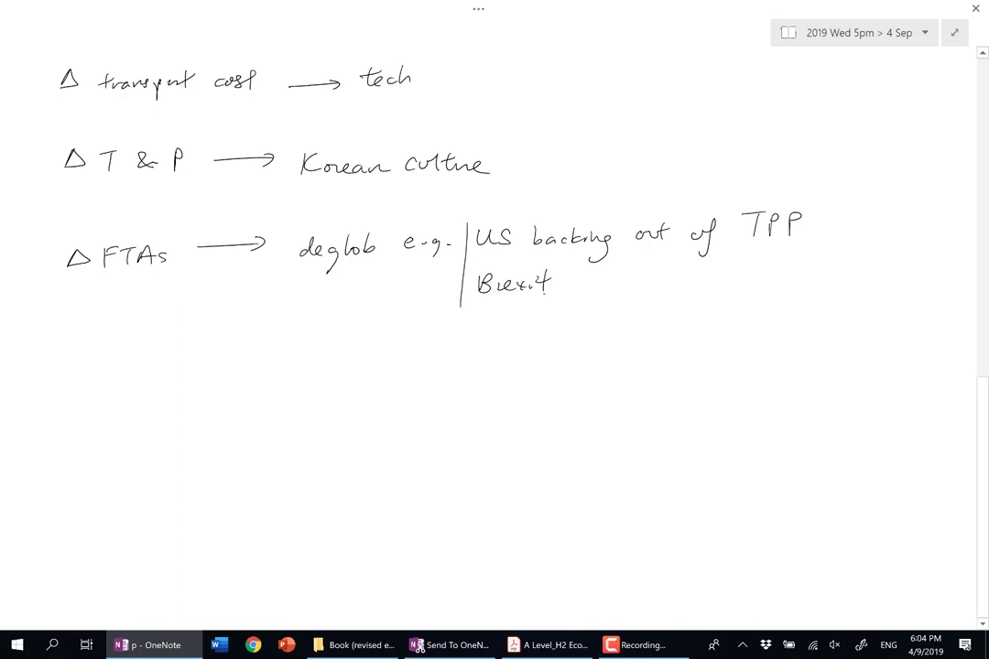
scroll(494, 320, "down", 4)
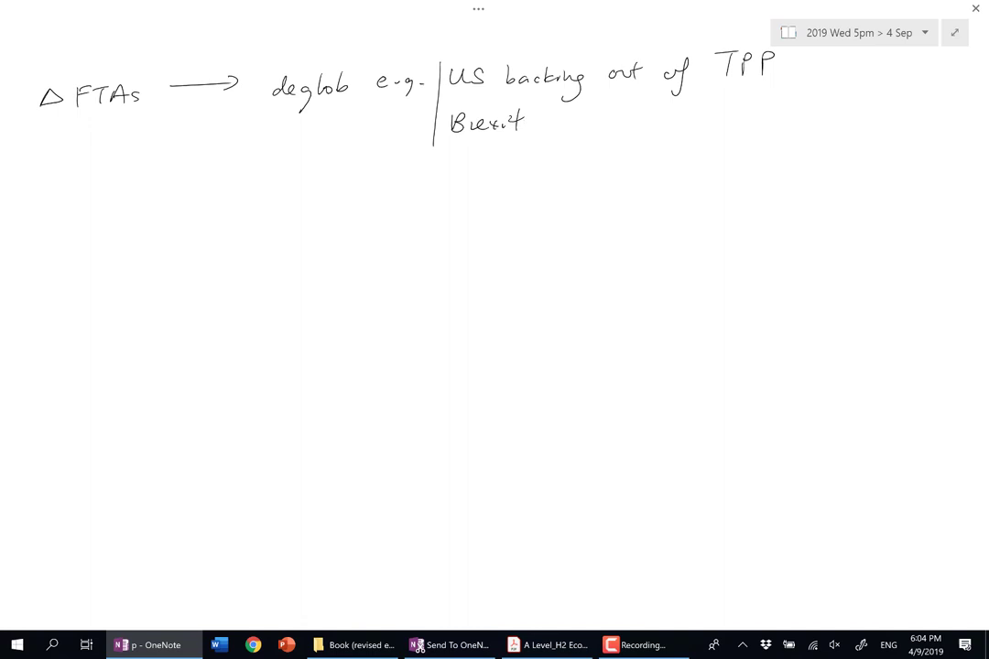
scroll(494, 275, "up", 3)
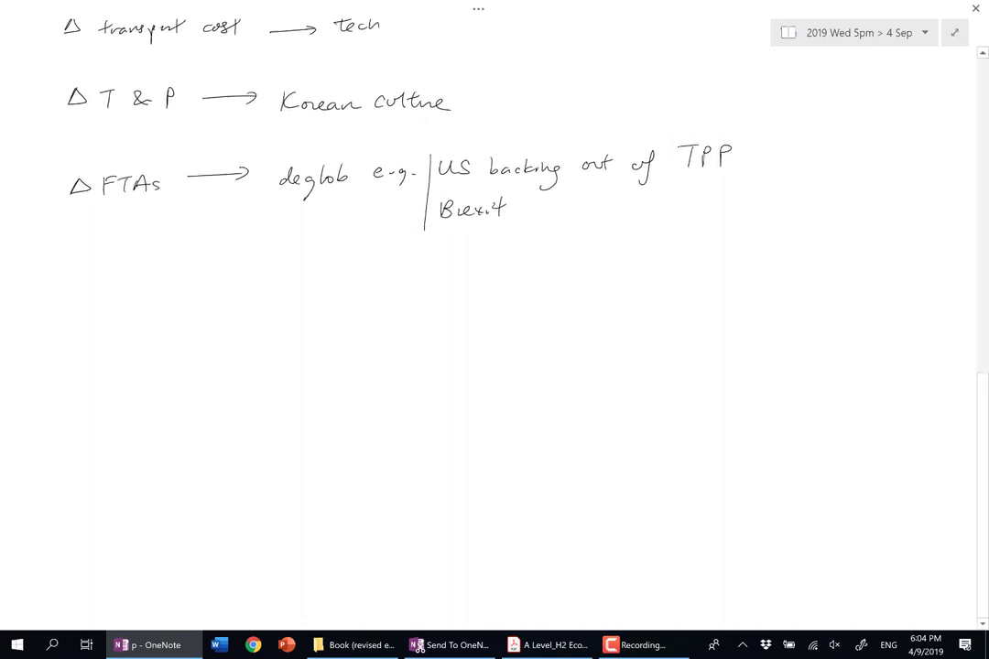
scroll(494, 321, "down", 3)
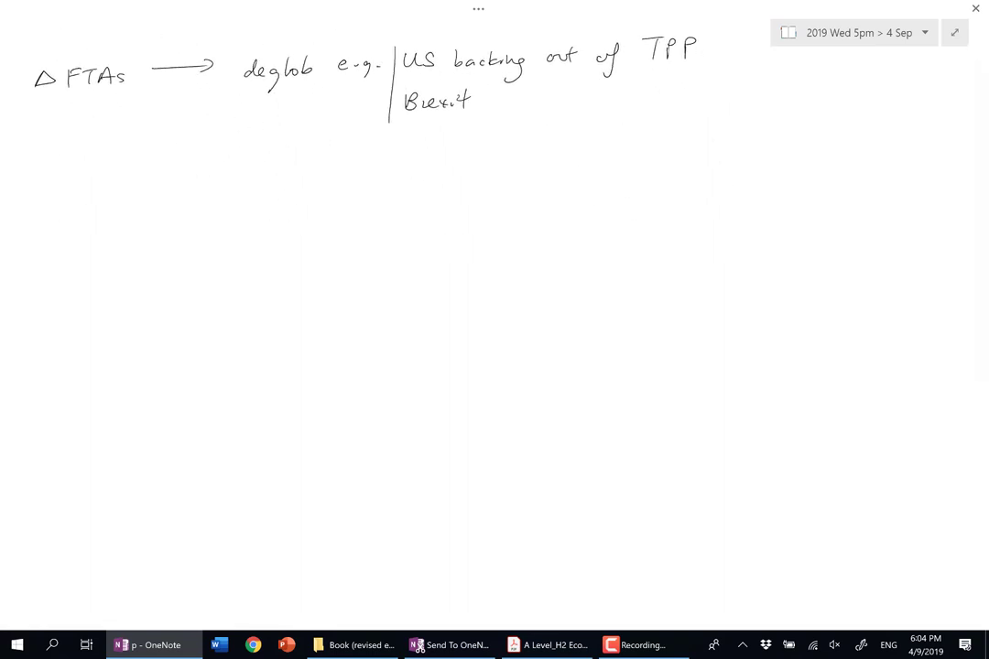
key("super+Tab")
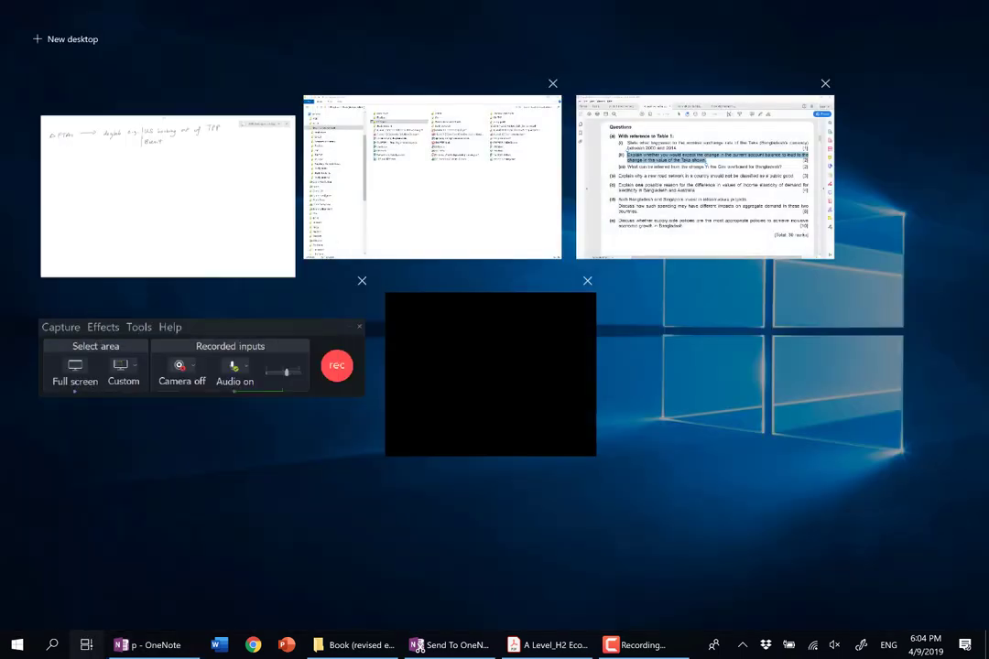
key("Escape")
- Draw black boxes around the "Determinants" heading and the "Reasons for Δ in PoT" heading
scroll(495, 320, "up", 10)
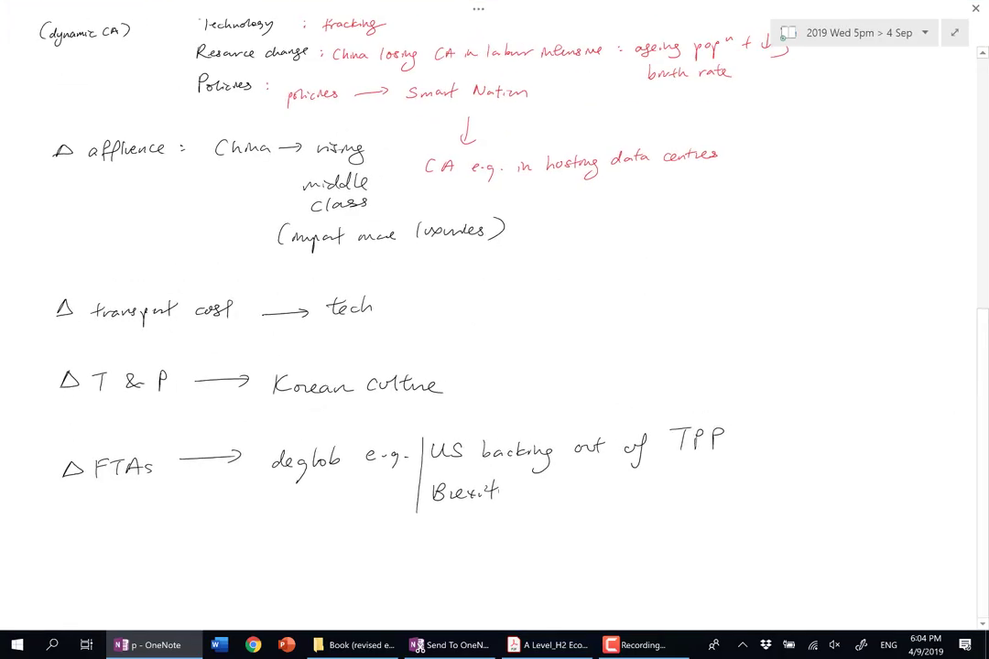
scroll(494, 321, "up", 5)
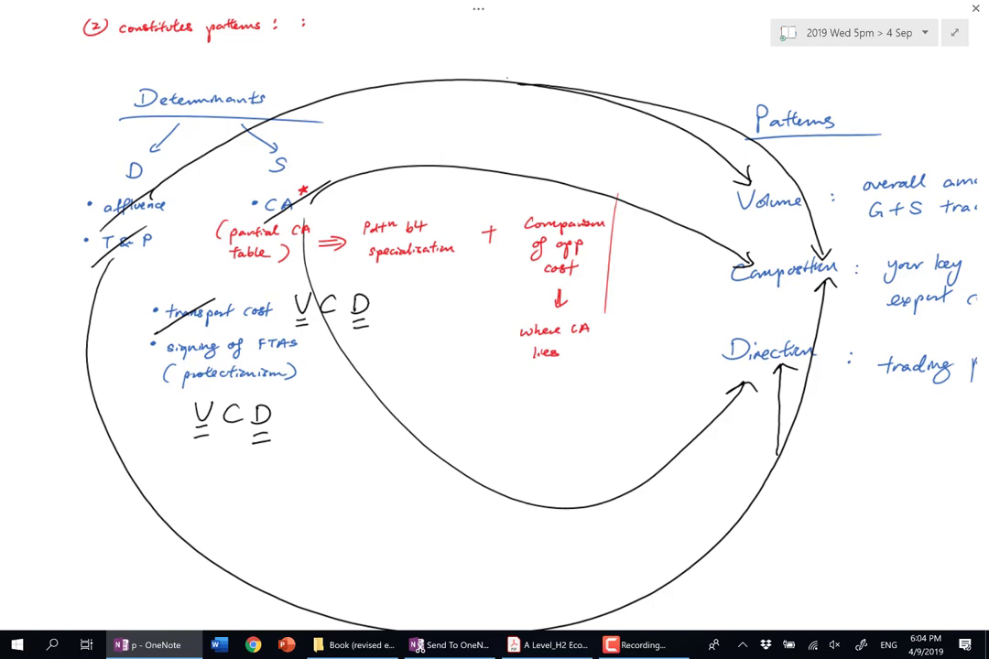
mouse_move(103, 69)
left_mouse_down()
mouse_move(98, 104)
mouse_move(287, 115)
left_mouse_up()
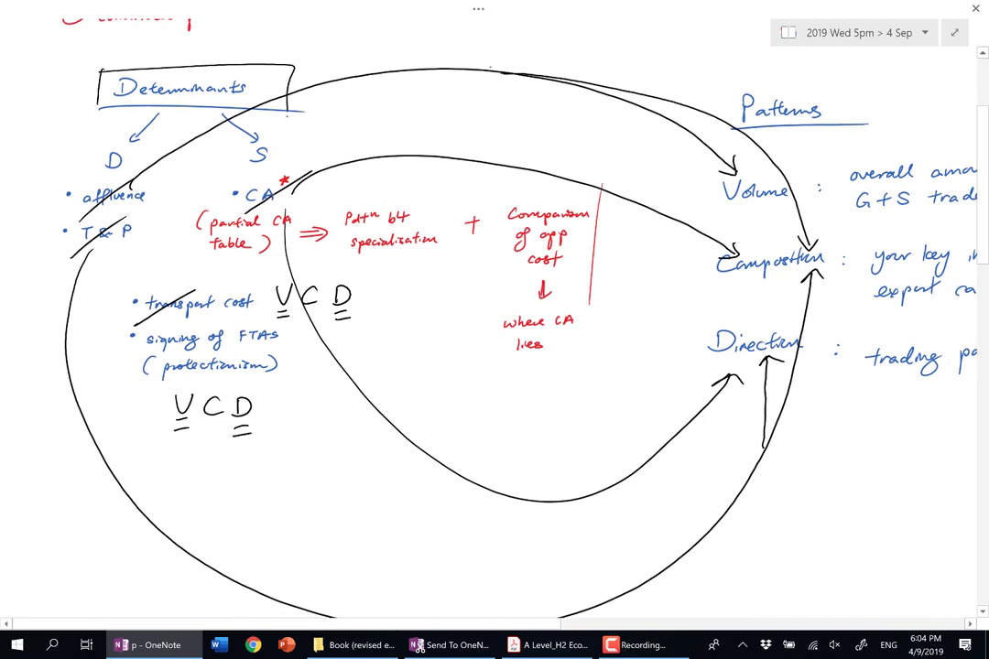
scroll(494, 320, "down", 5)
left_click_drag(92, 192, 90, 288)
mouse_move(89, 191)
left_mouse_down()
mouse_move(617, 160)
mouse_move(647, 271)
left_mouse_up()
scroll(494, 329, "down", 5)
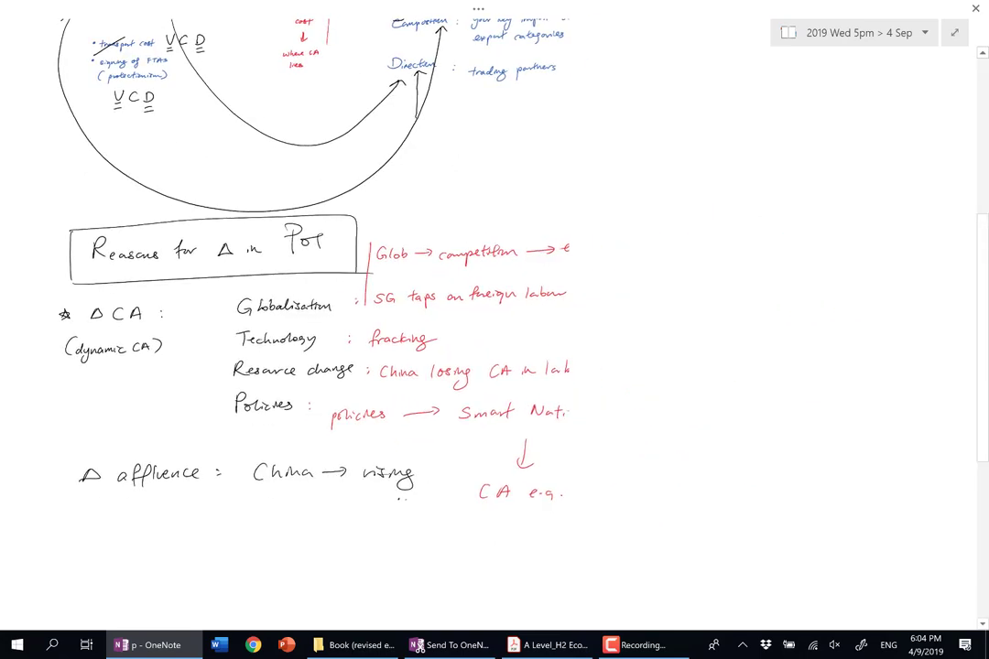
scroll(495, 330, "down", 3)
scroll(494, 329, "up", 2)
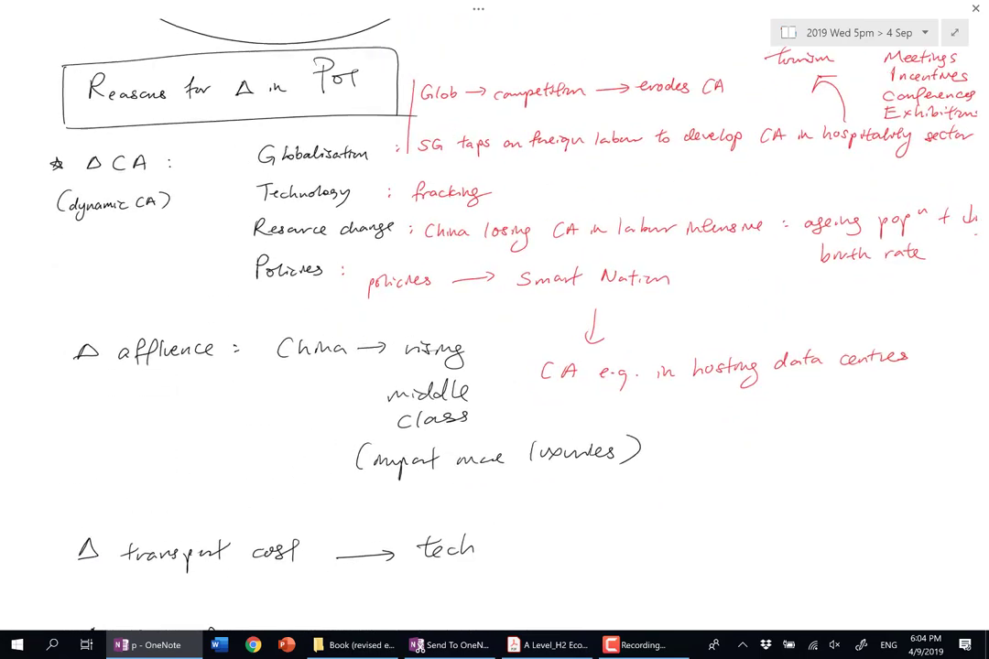
scroll(494, 330, "down", 4)
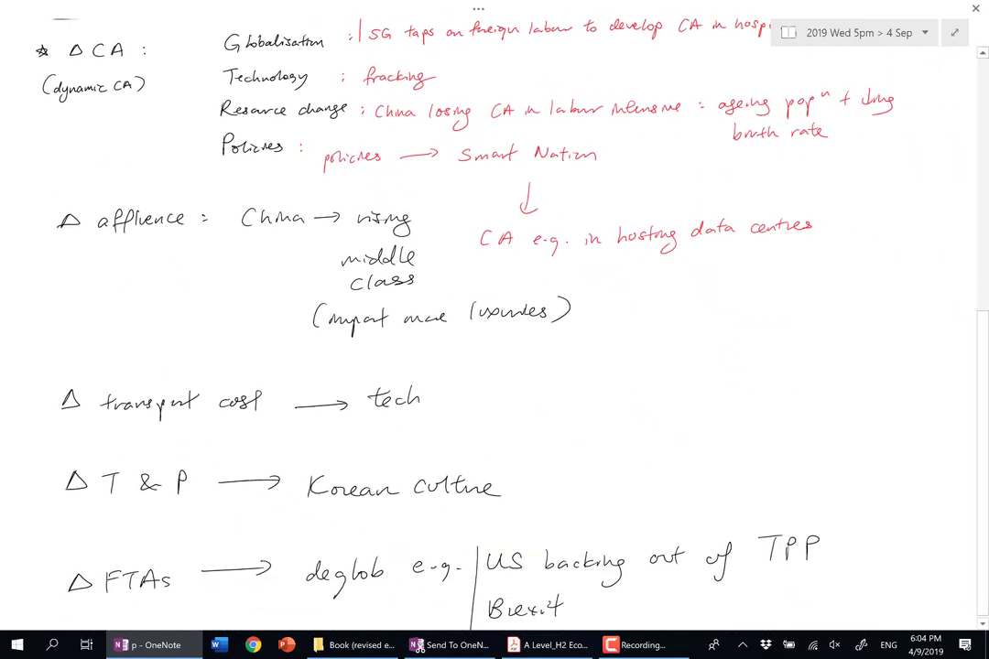